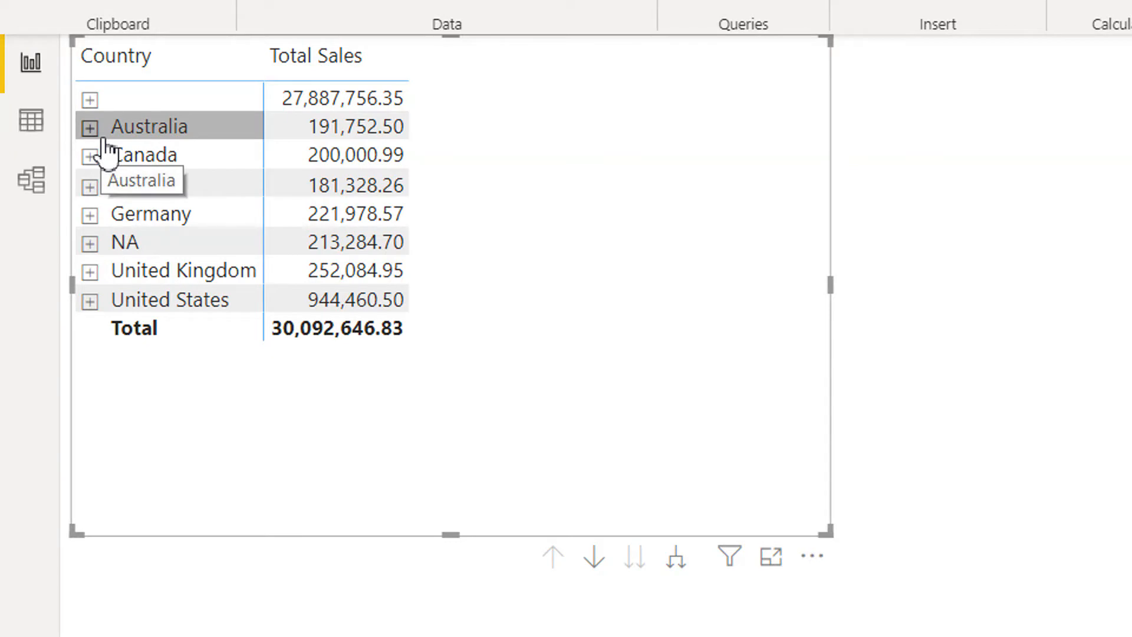
Expand Australia in the matrix to view its occupations and the Management genders, and collapse it again
left_click(90, 131)
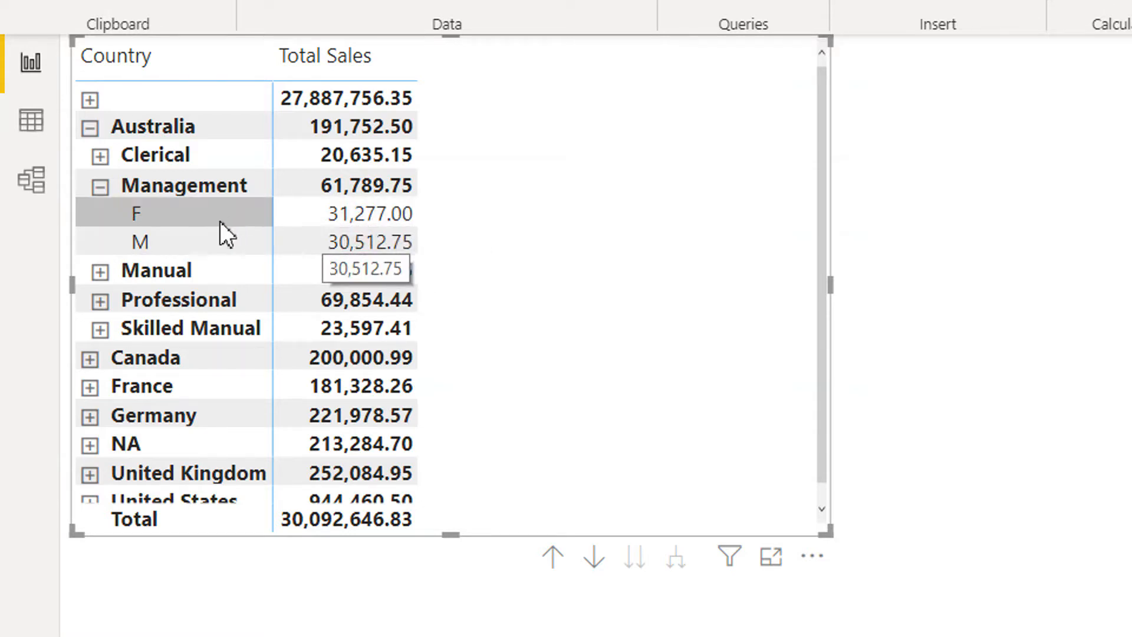
left_click(100, 187)
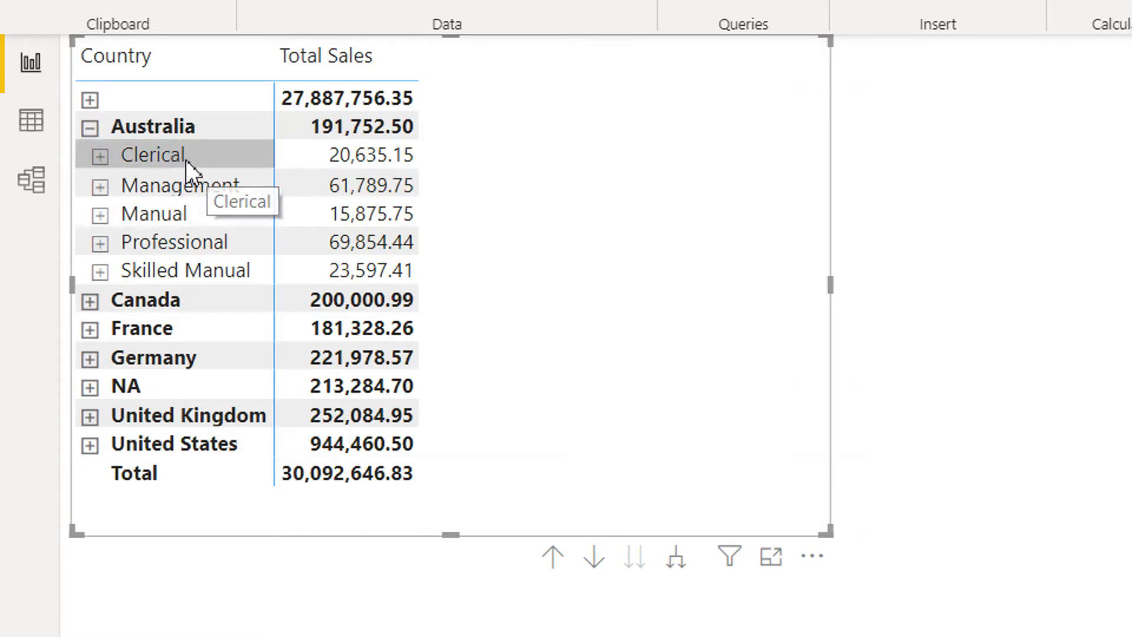
left_click(90, 128)
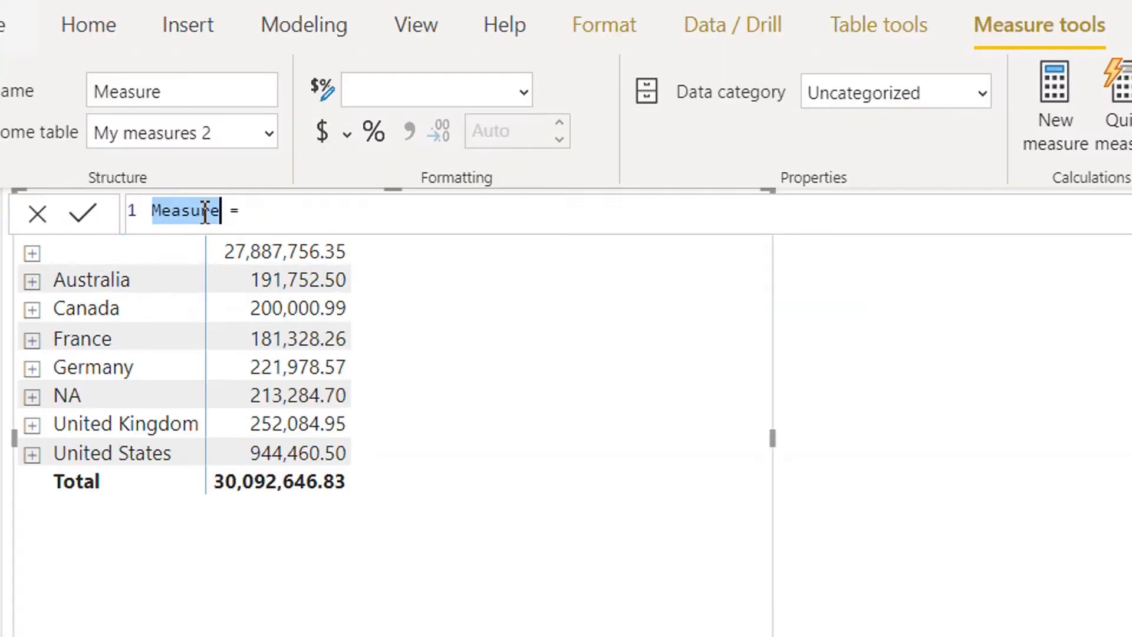
Name the new measure "Percentage over hierarchies" in its formula
type("Perc")
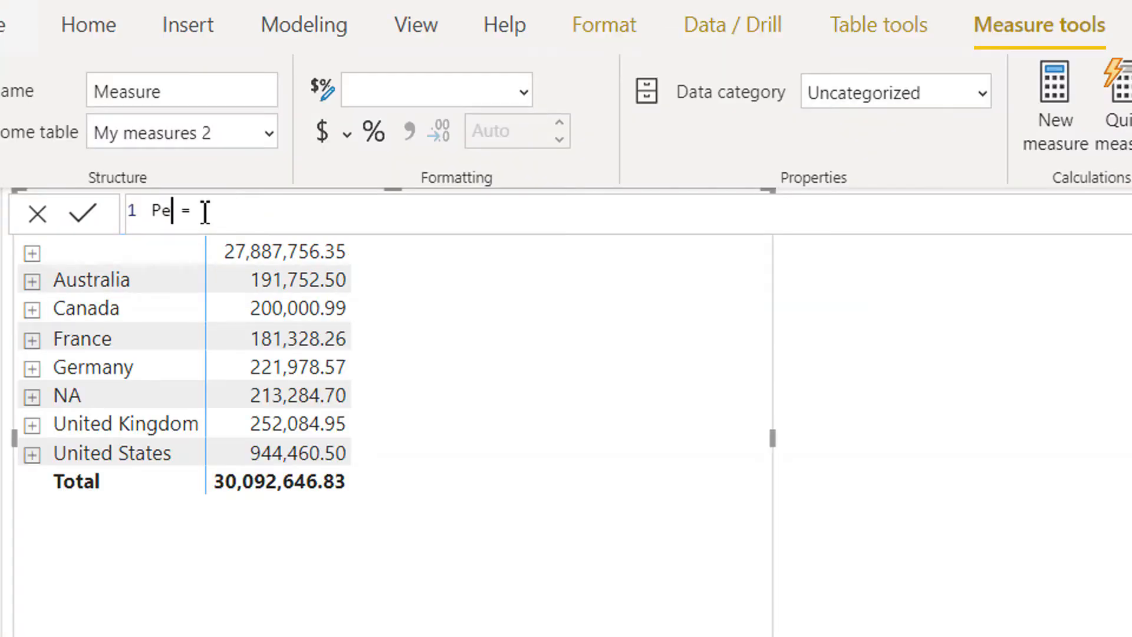
type("entage ")
type("over he")
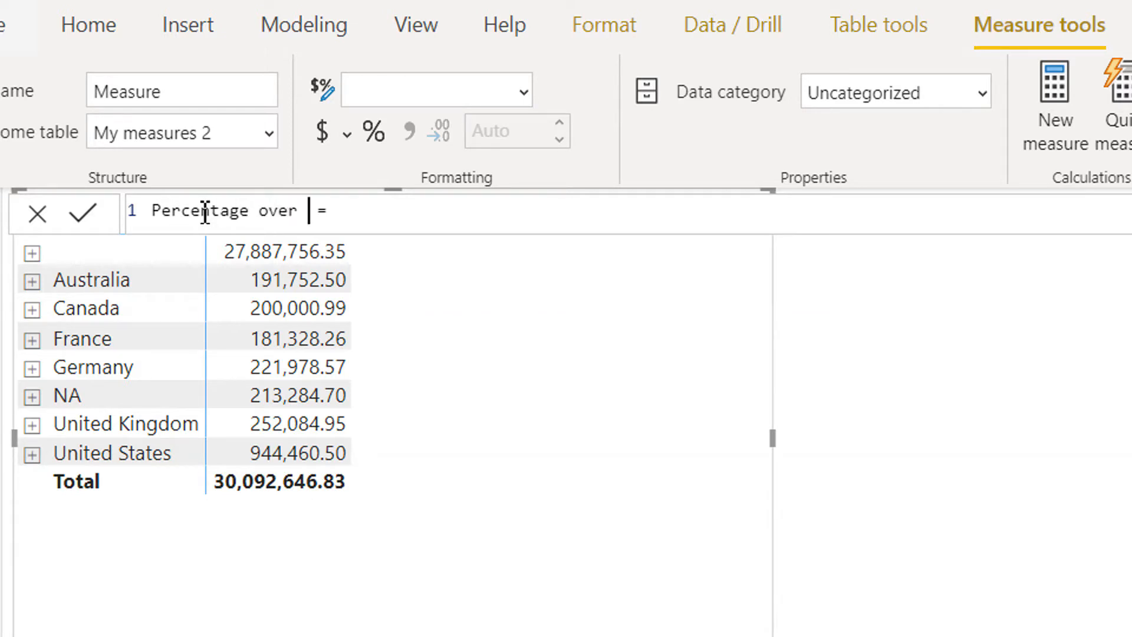
type("i")
key("BackSpace")
key("BackSpace")
type("ierac")
key("BackSpace")
type("rchies")
key("BackSpace")
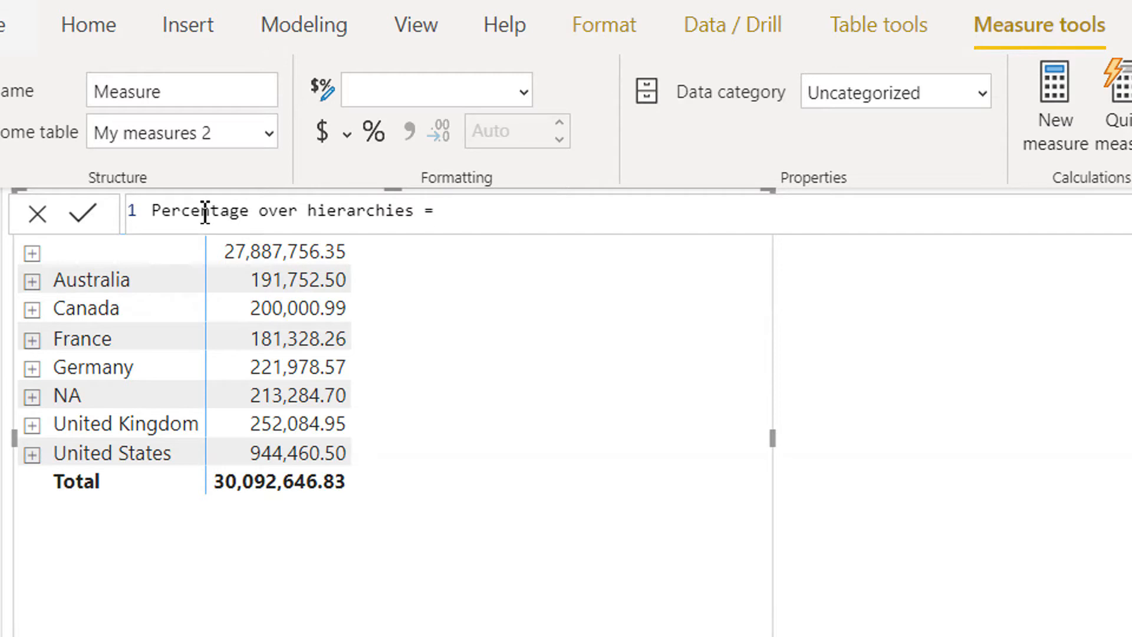
Add blank lines to the formula and define VAR currentSale = [Total Sales] on line 2
key("shift+Return")
key("shift+Return")
key("shift+Return")
key("shift+Return")
key("shift+Return")
key("shift+Return")
key("shift+Return")
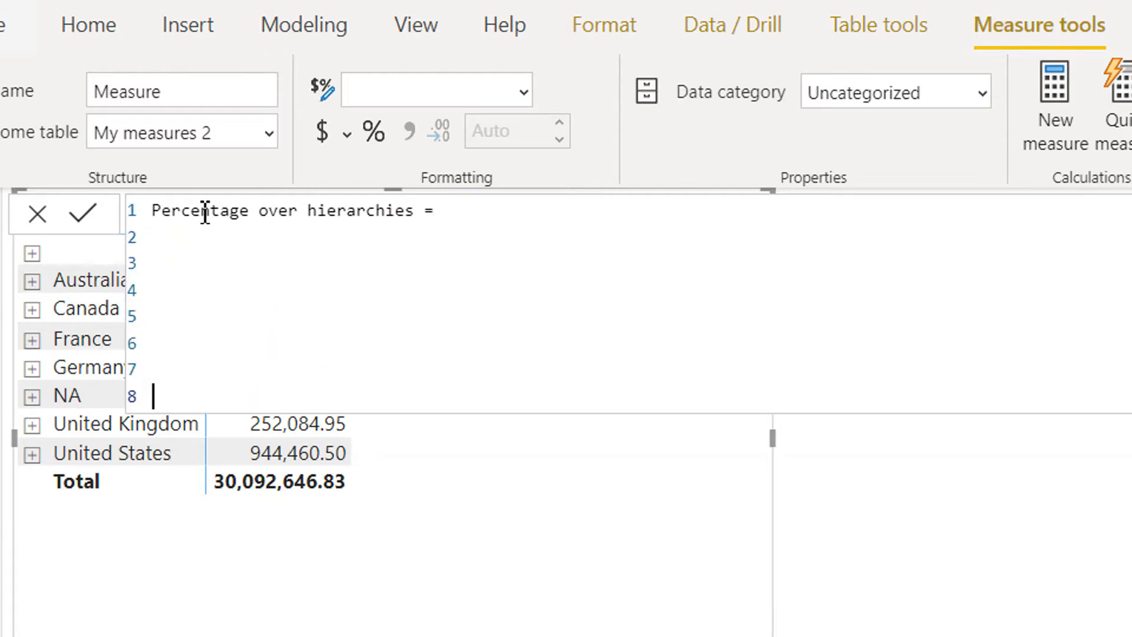
key("Up")
key("Up")
key("Up")
key("Up")
type("VAR")
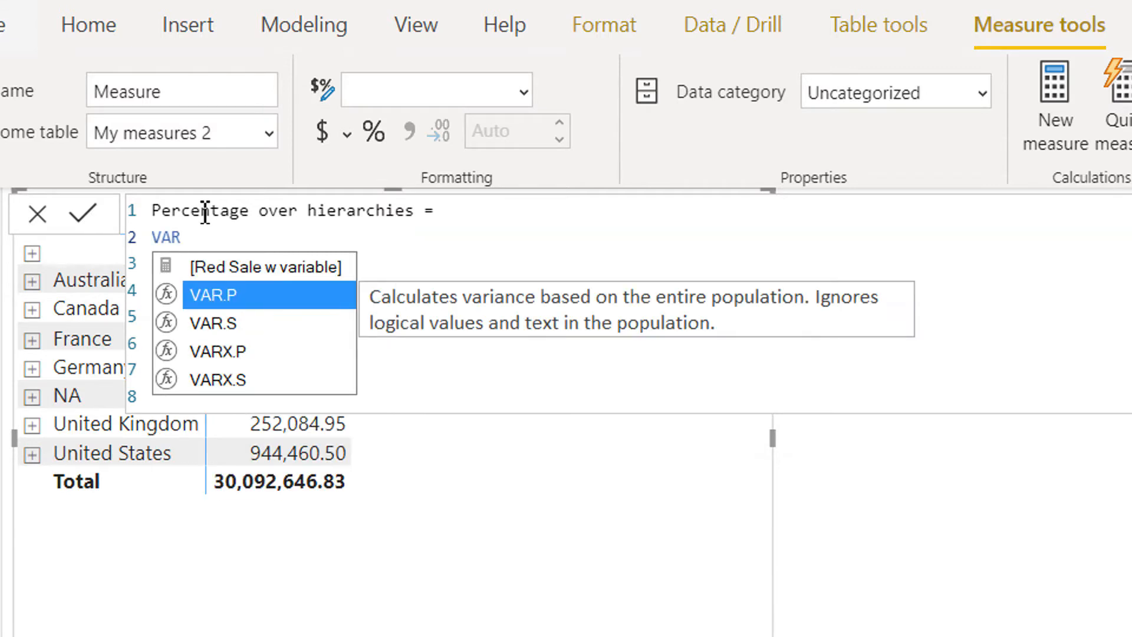
type(" current")
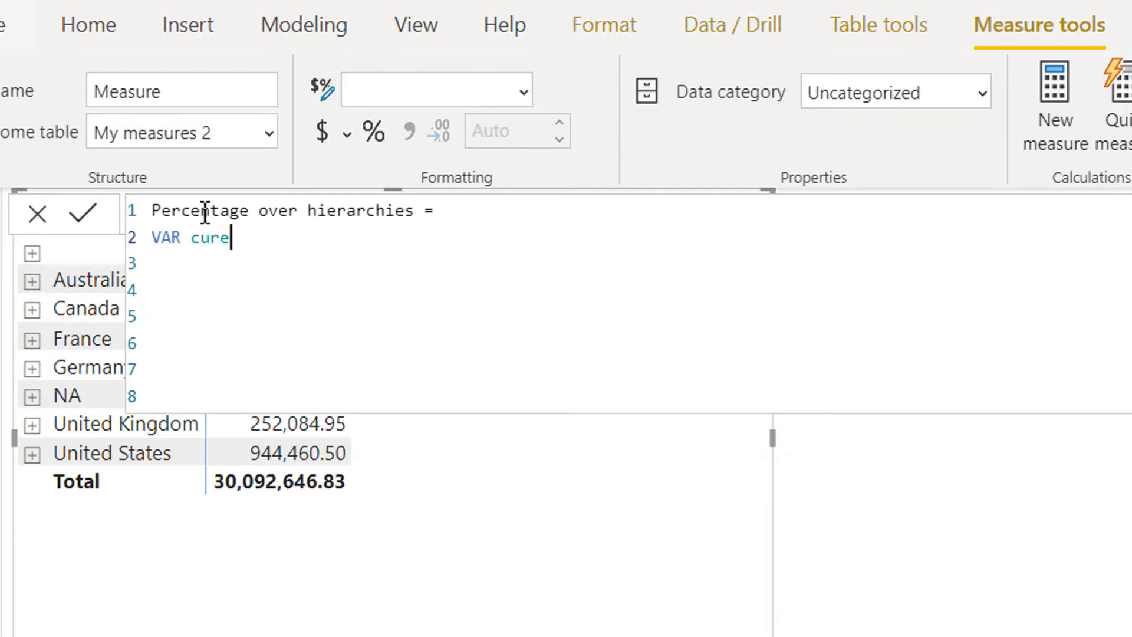
type("Sale =")
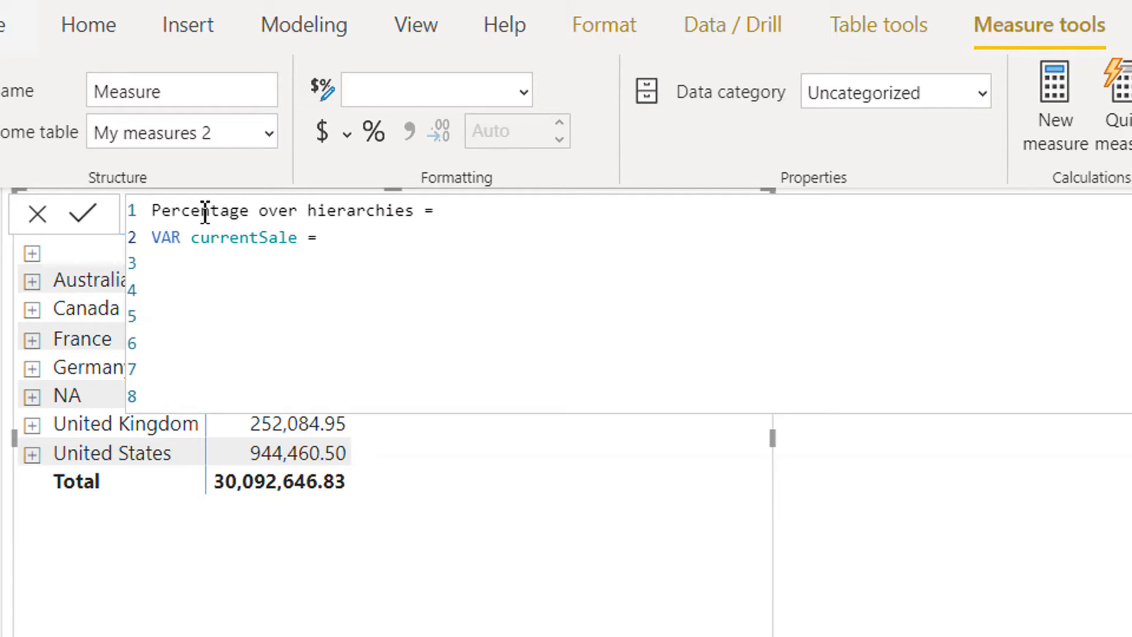
type(" tota")
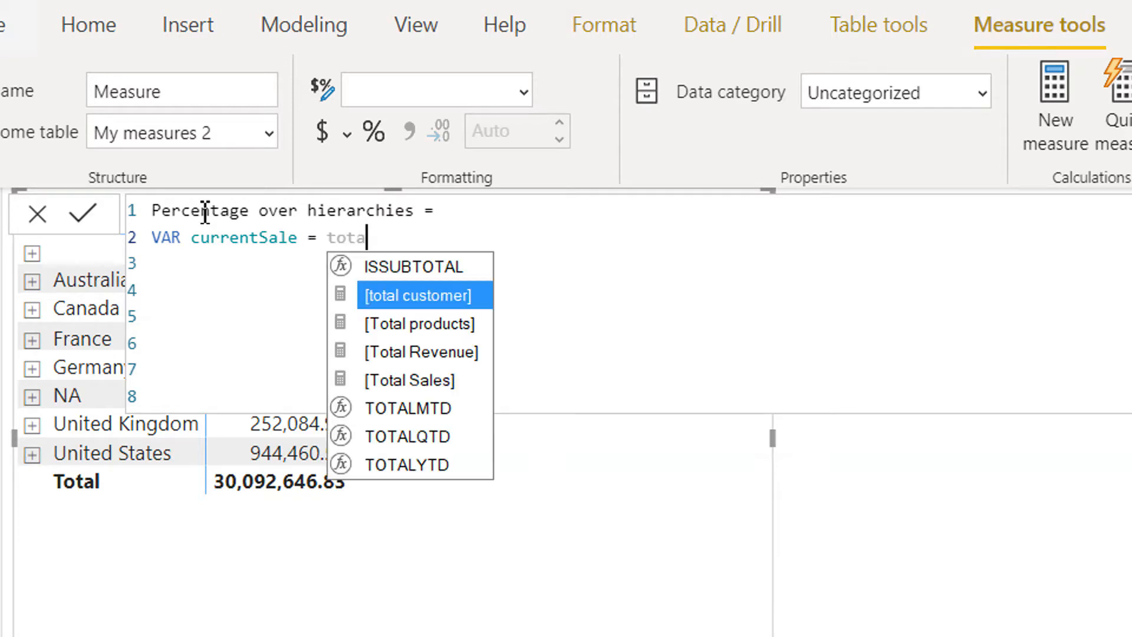
key("Down")
key("Down")
key("Down")
key("Tab")
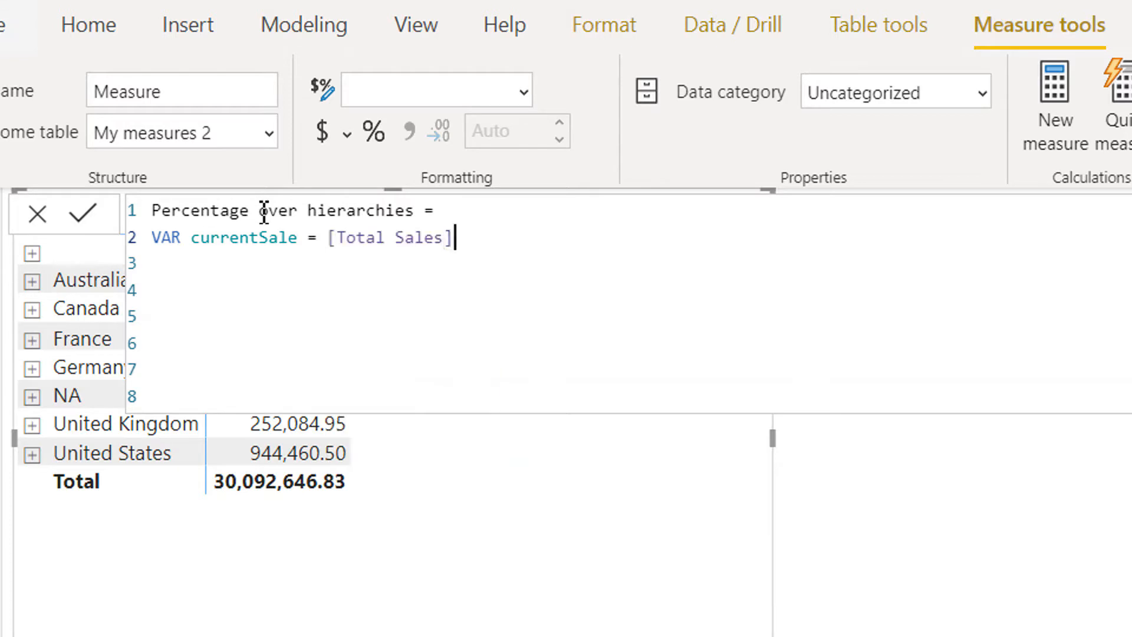
Add RETURN on line 7 with currentSale below it, and commit the measure
key("Down")
key("Down")
key("Down")
key("Down")
key("Down")
type("RETURN")
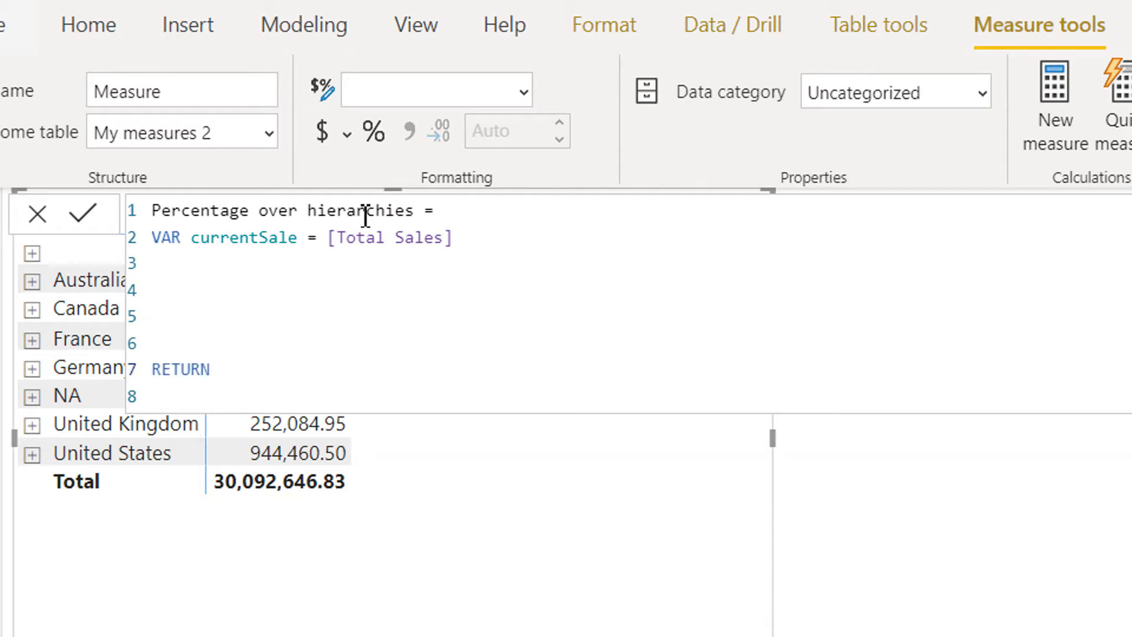
key("Return")
type("curr")
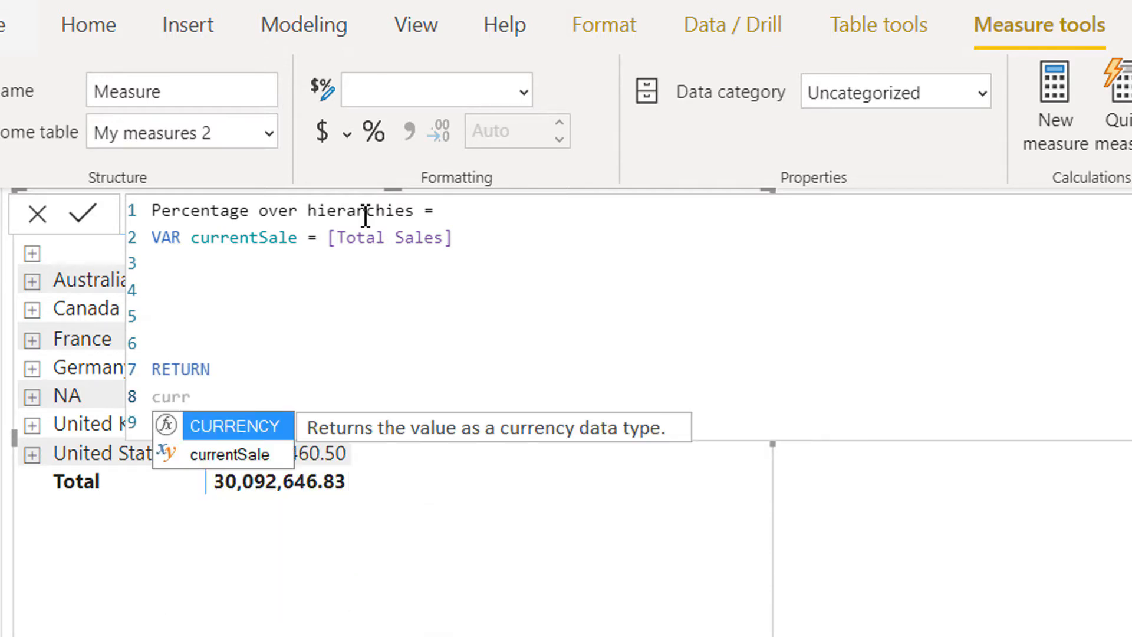
key("Down")
key("Tab")
key("Return")
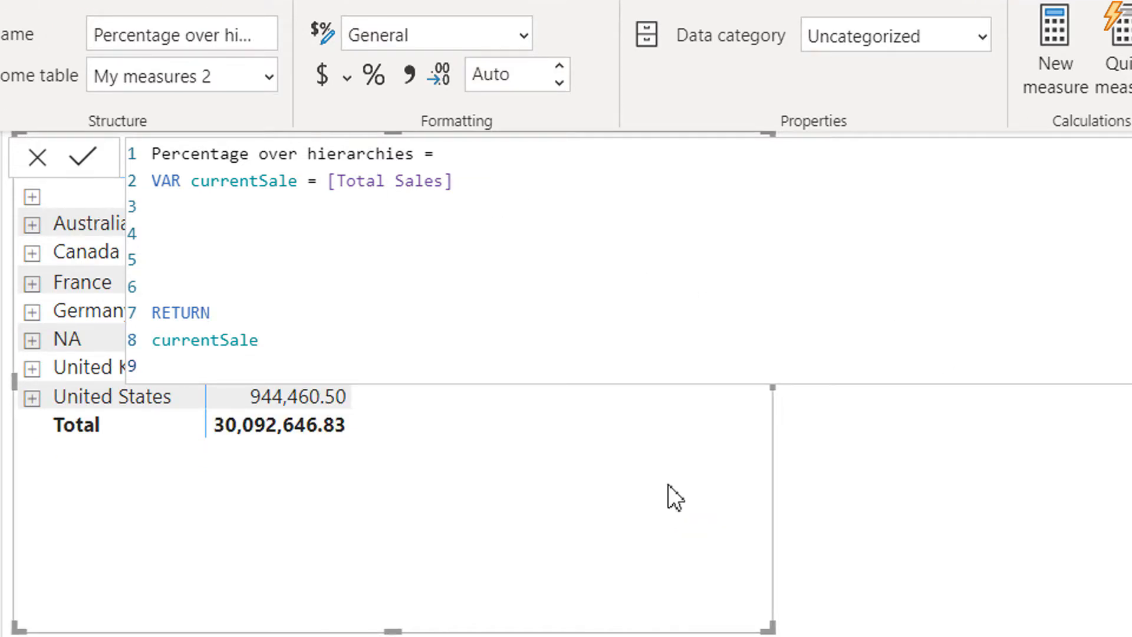
Add the Percentage over hierarchies measure from My measures 2 to the matrix
left_click(923, 156)
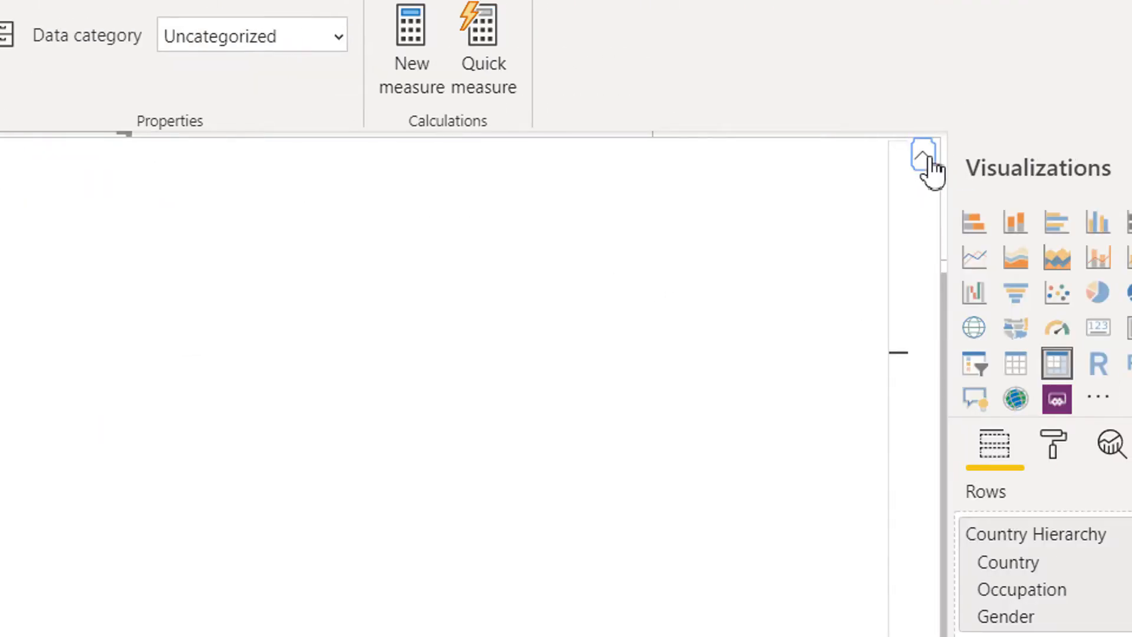
left_click(928, 157)
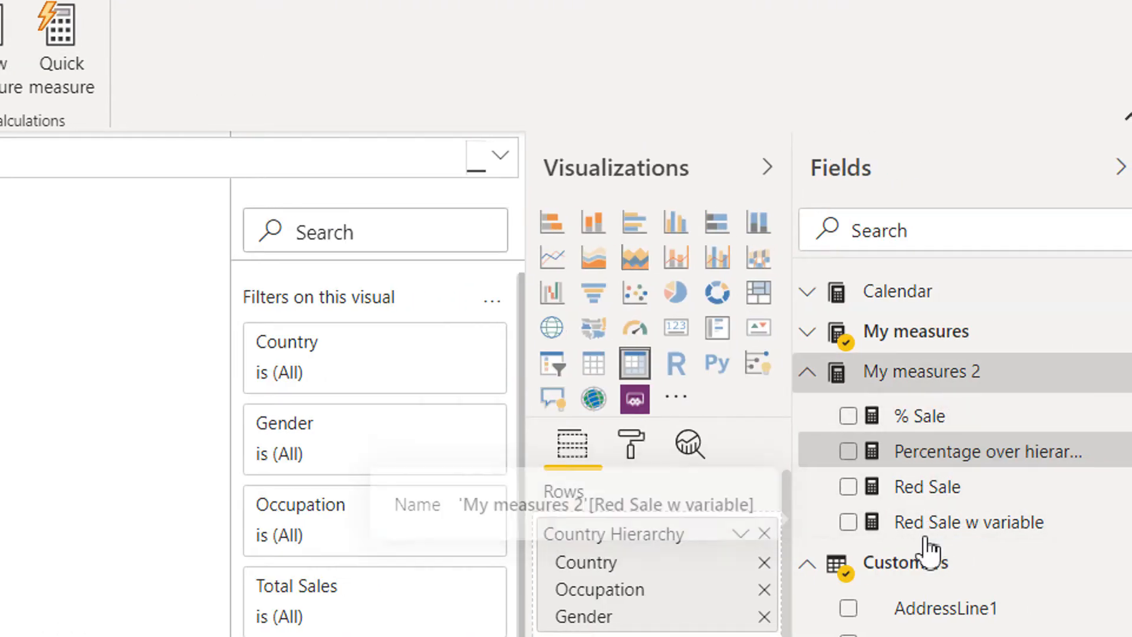
left_click_drag(937, 475, 0, 448)
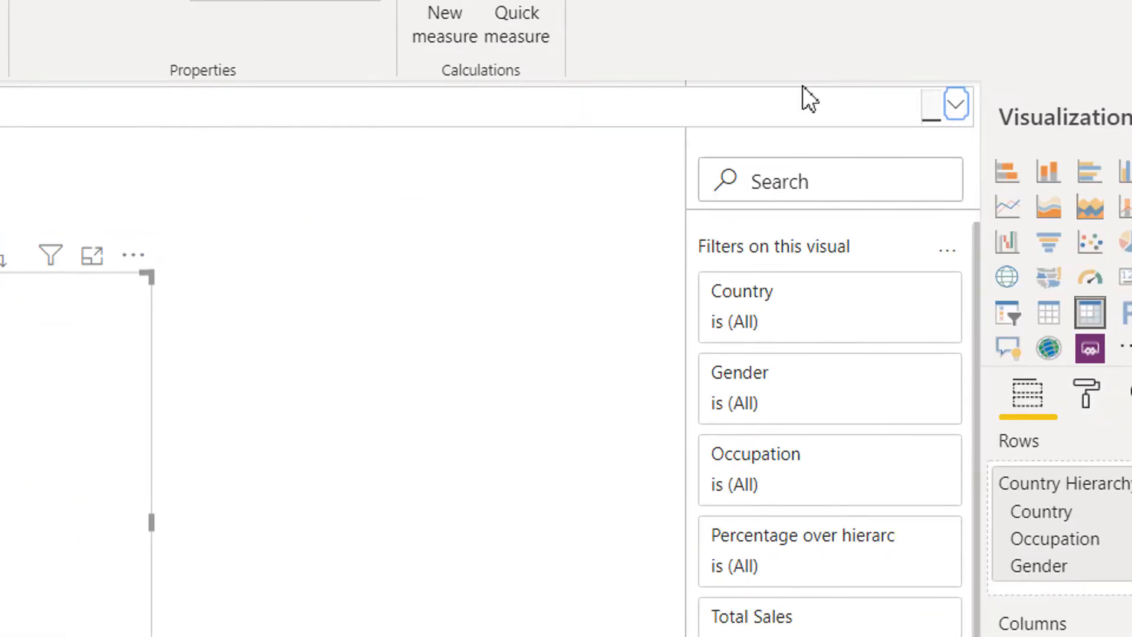
Start a VAR GenderSale on line 3 of the measure as a CALCULATE of [Total Sales]
left_click(175, 174)
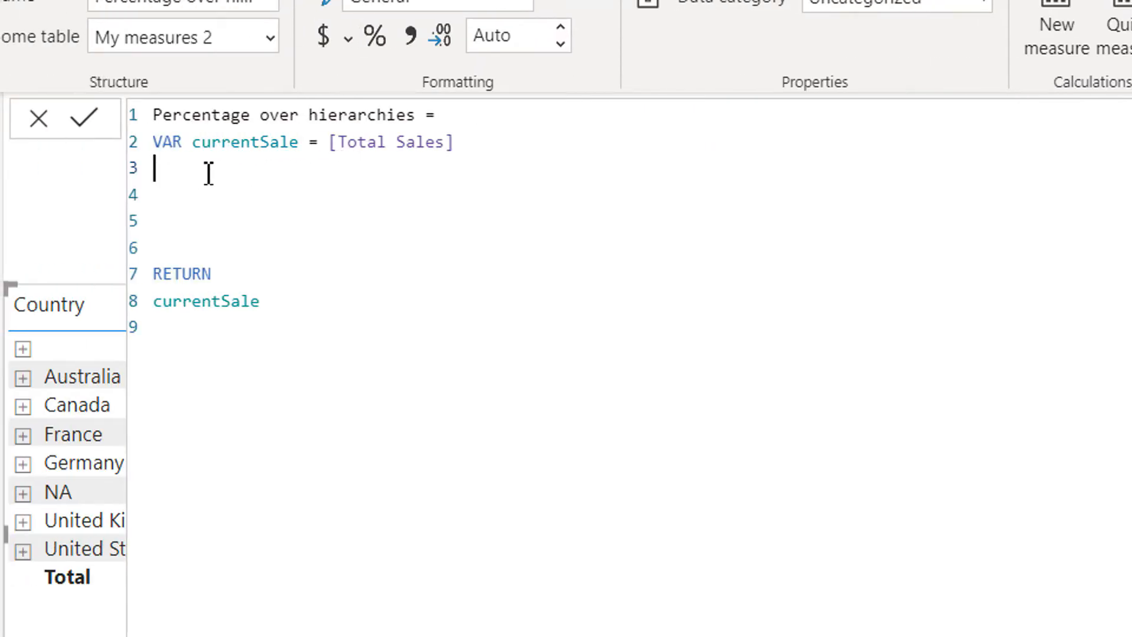
type("VAR GenderSale = ")
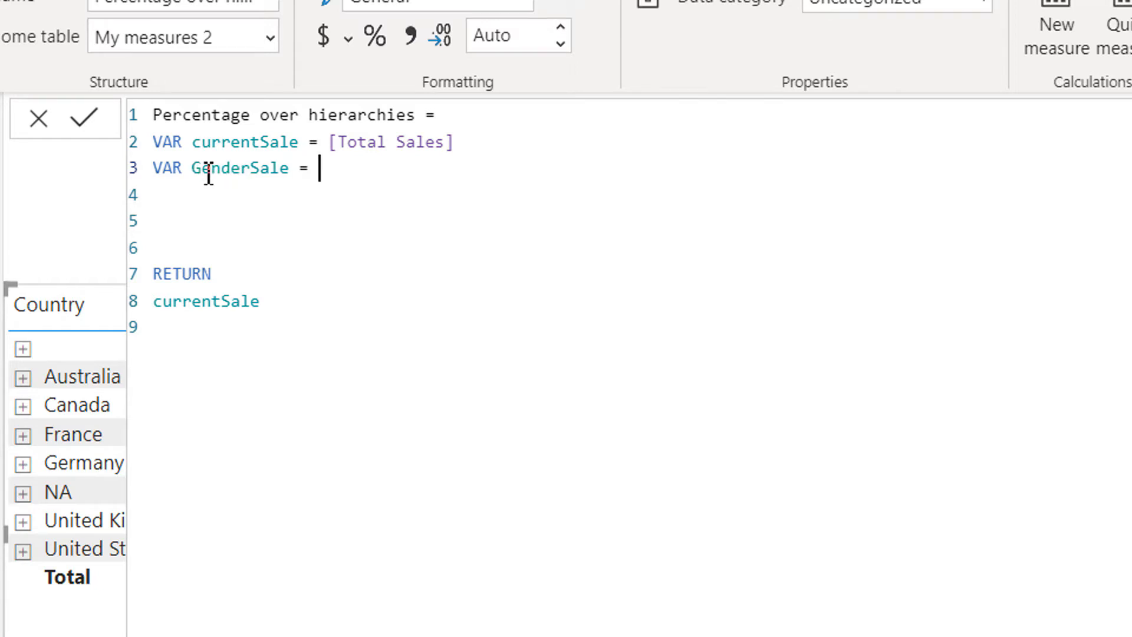
type("ca")
key("Tab")
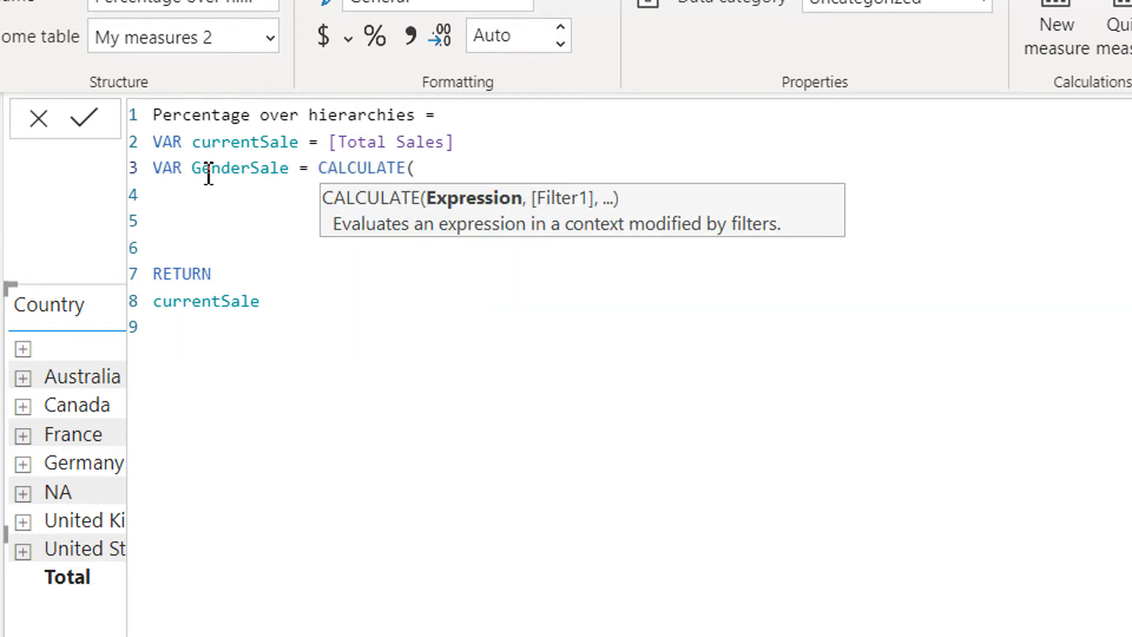
type("tot")
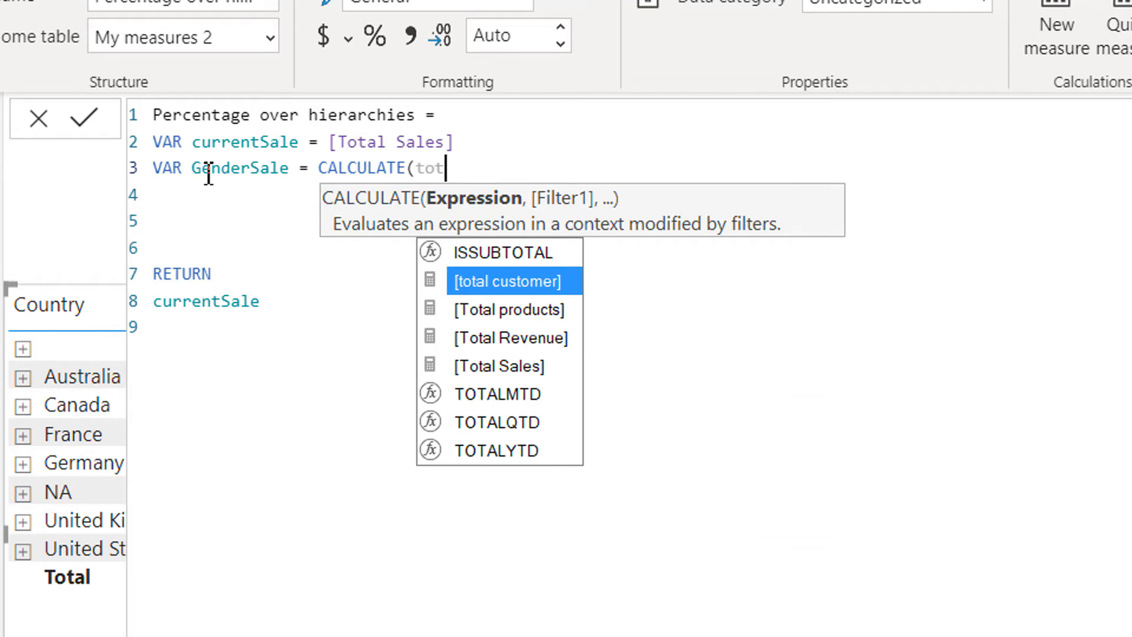
key("Down")
key("Down")
key("Down")
key("Tab")
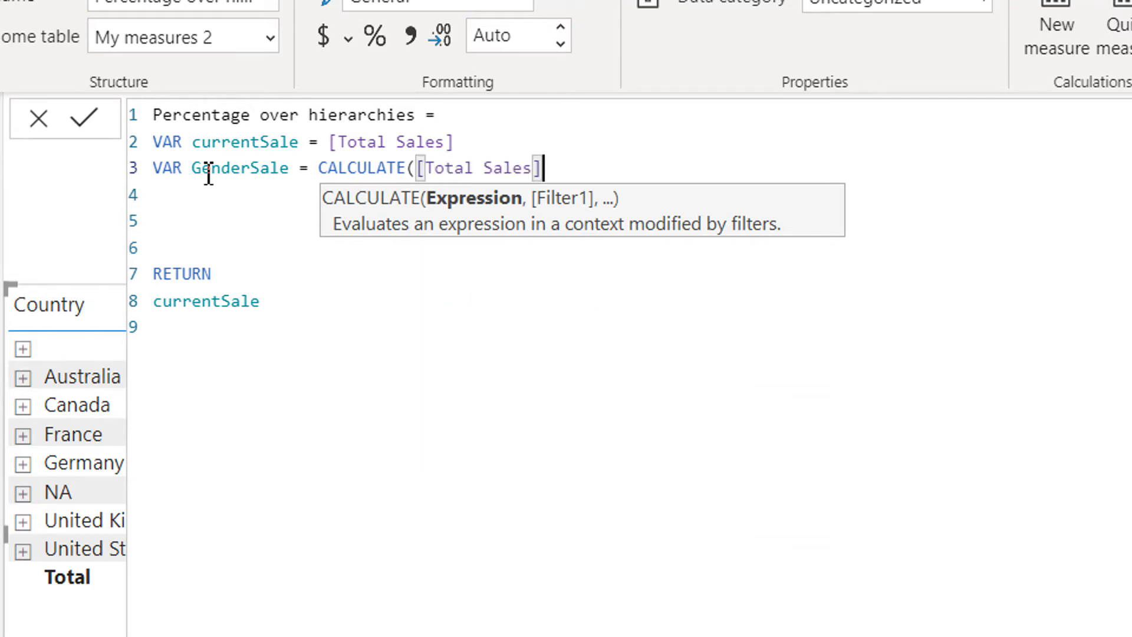
Complete GenderSale's CALCULATE with the filter ALLSELECTED(Customers[Gender])
type(",")
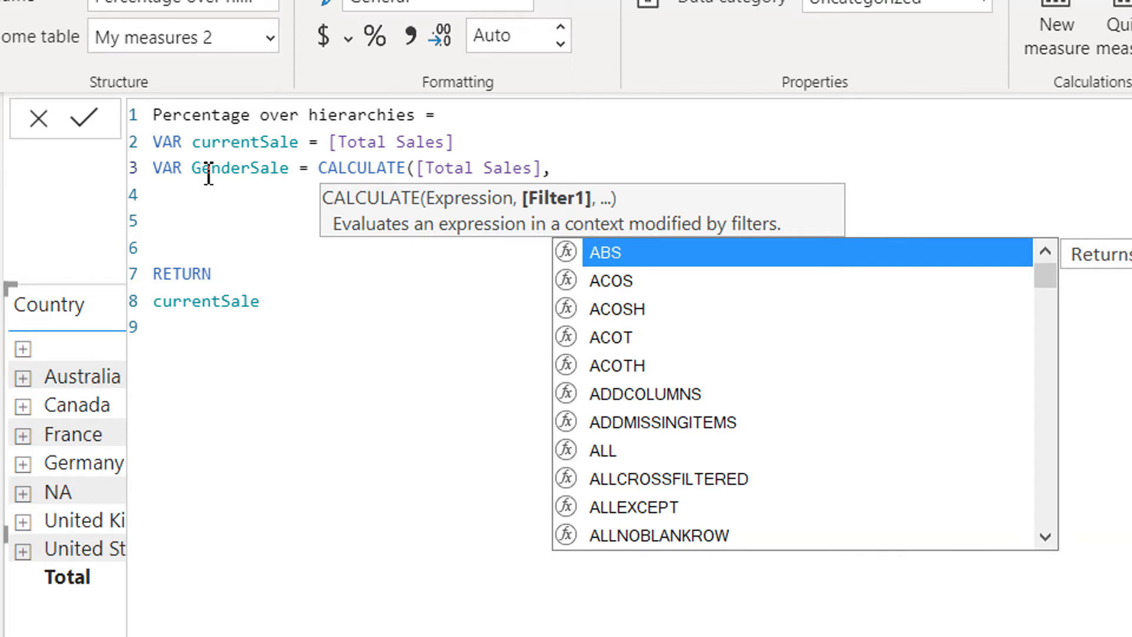
type("alls")
key("Tab")
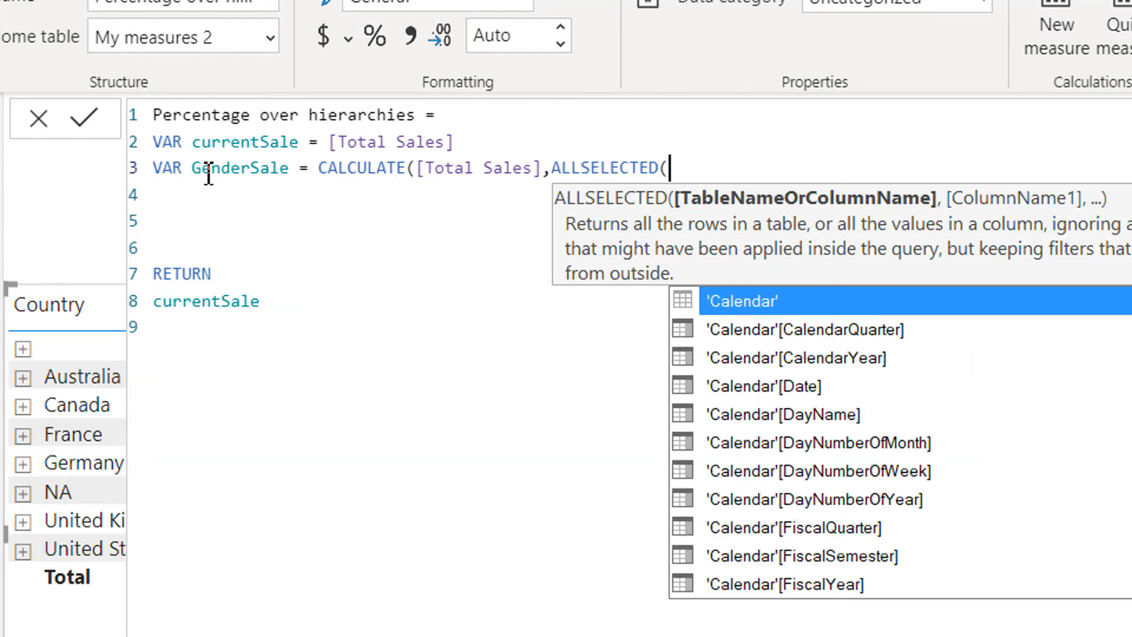
type("ge")
key("Tab")
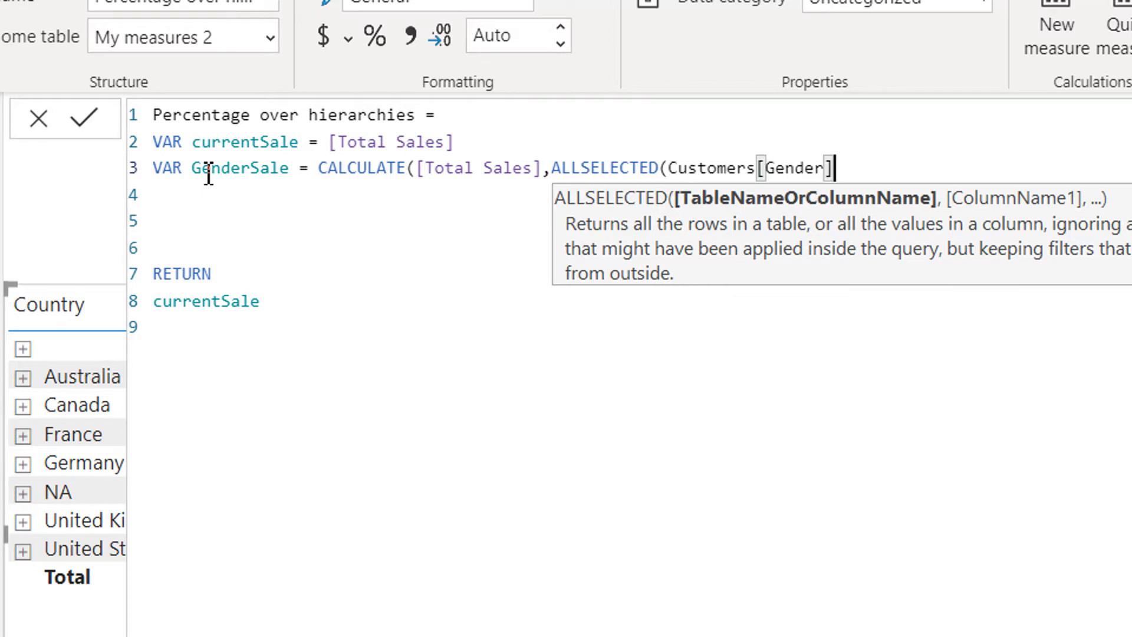
type("))")
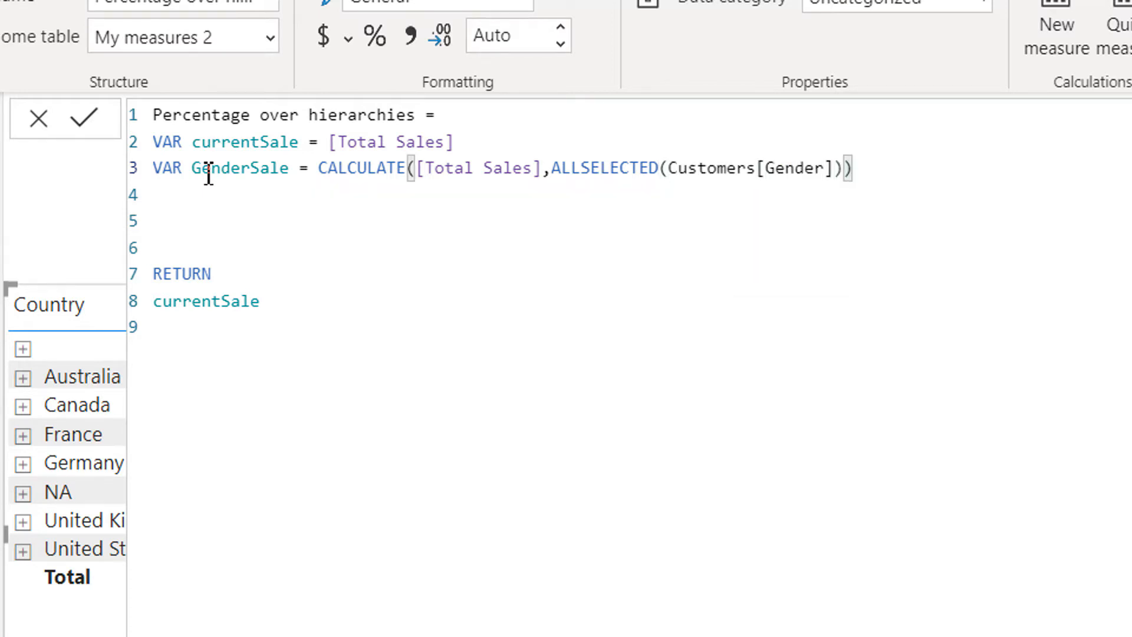
Replace currentSale with GenderSale as the measure's returned variable and commit the formula
key("Down")
key("Down")
key("Down")
key("Down")
key("Down")
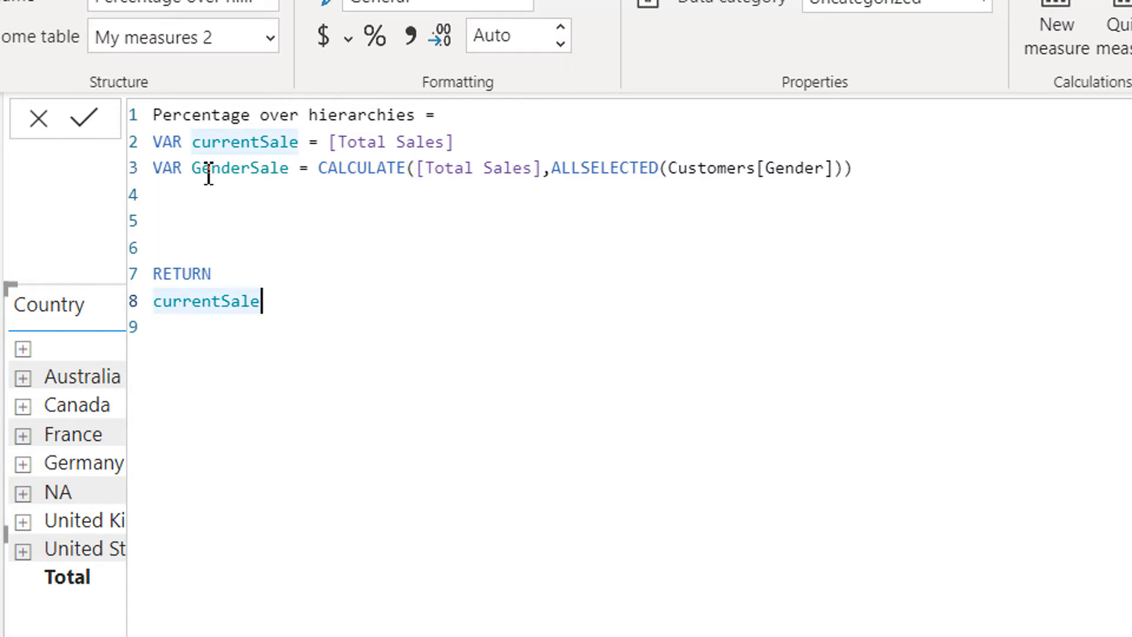
double_click(203, 301)
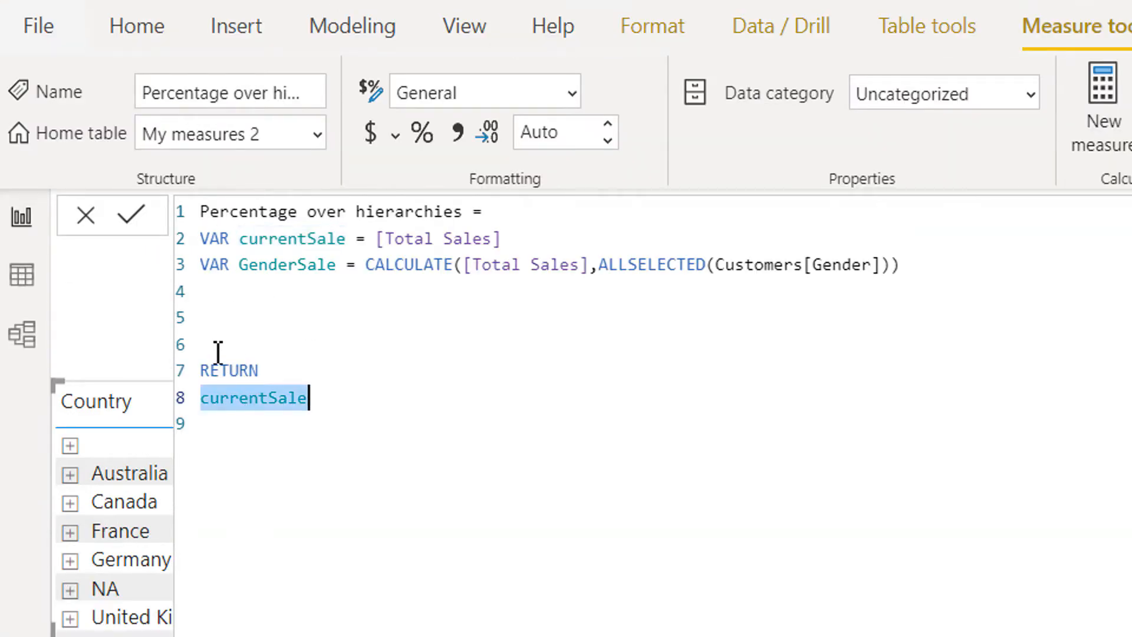
type("Gend")
key("Tab")
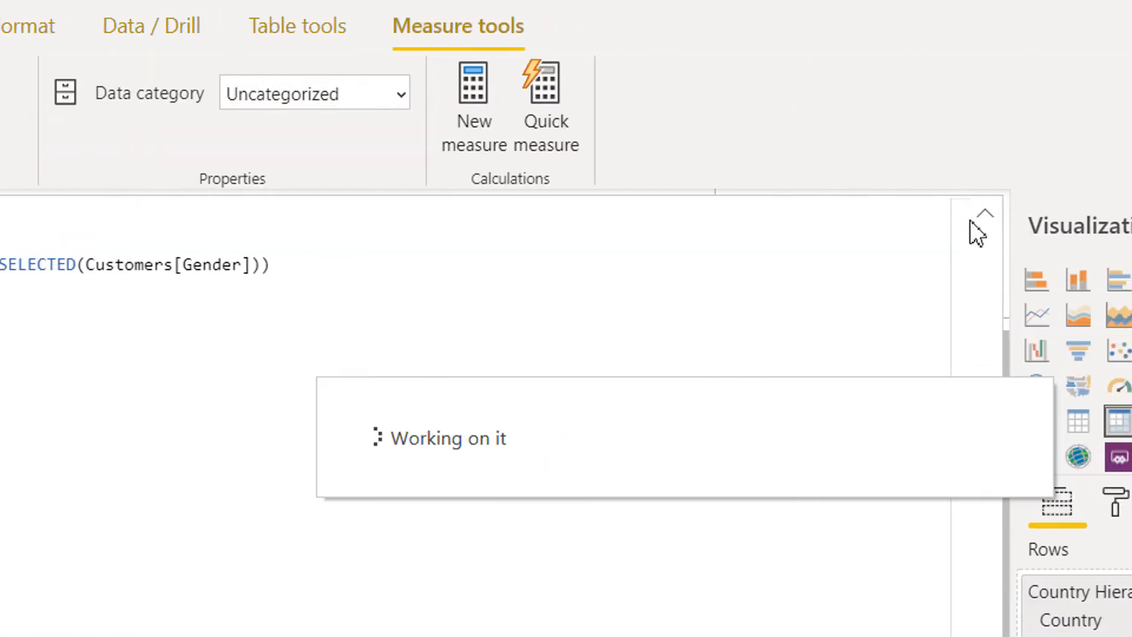
Expand Australia and its Clerical occupation in the matrix to compare both sales columns by gender
left_click(953, 217)
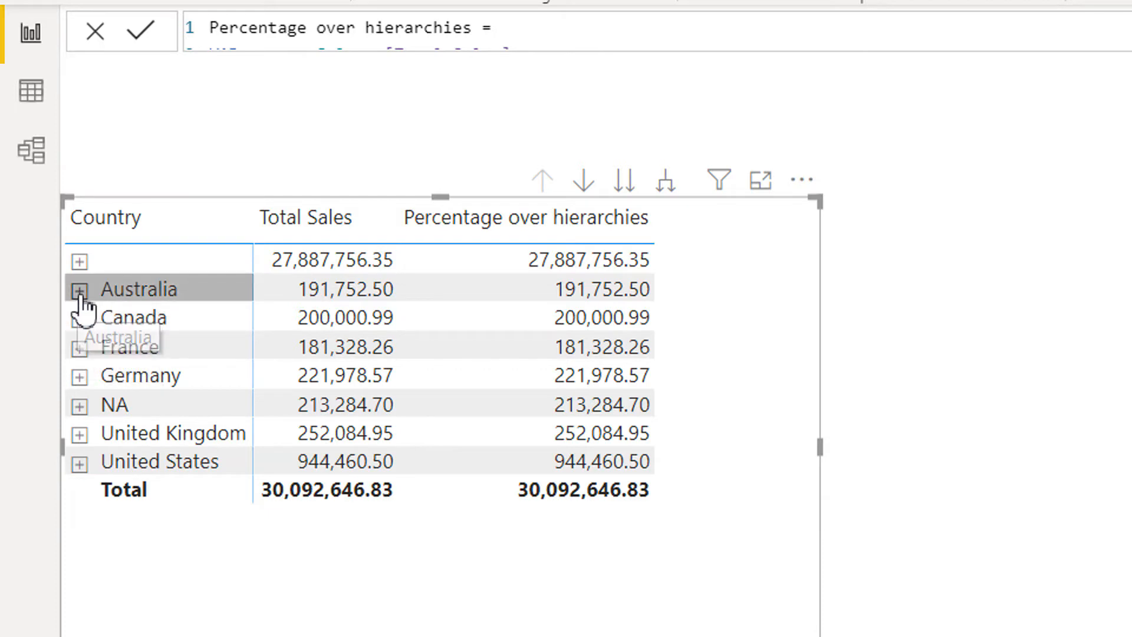
left_click(81, 292)
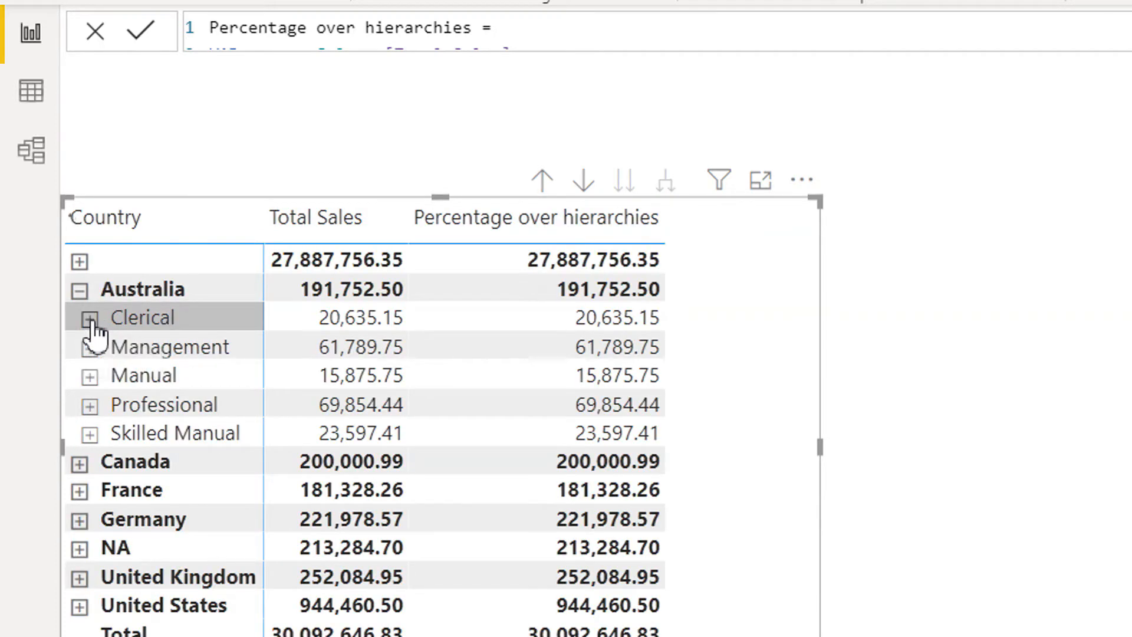
left_click(90, 319)
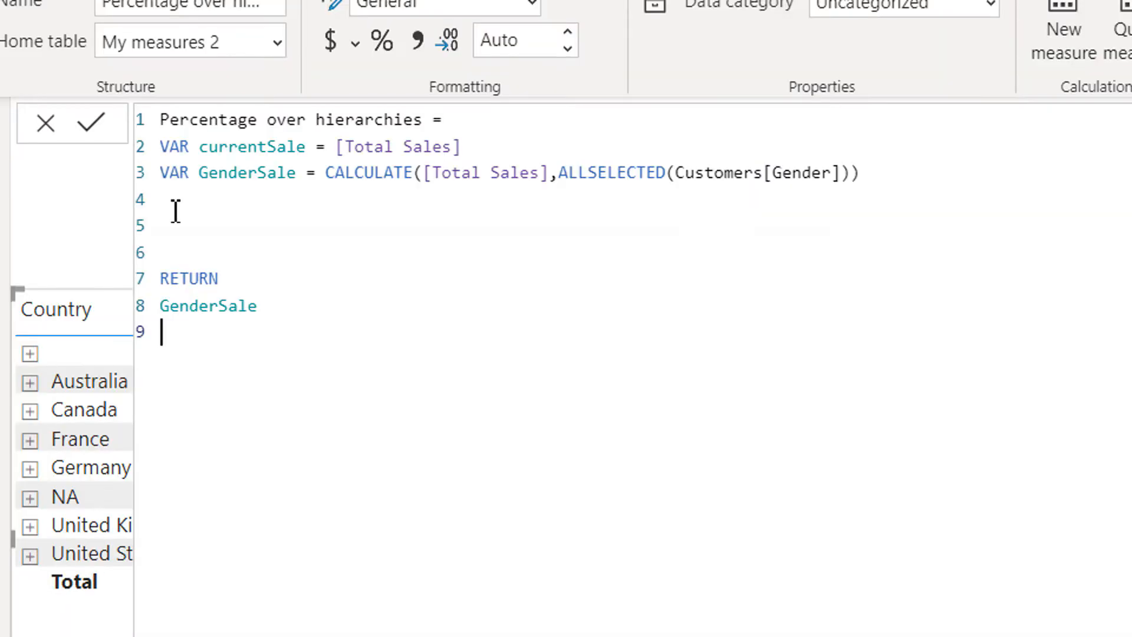
Start a VAR OccupationSale on line 4 of the measure with the CALCULATE function
left_click(175, 204)
type("VAR OccupationSale = C")
key("Tab")
type("tota")
key("Tab")
key("BackSpace")
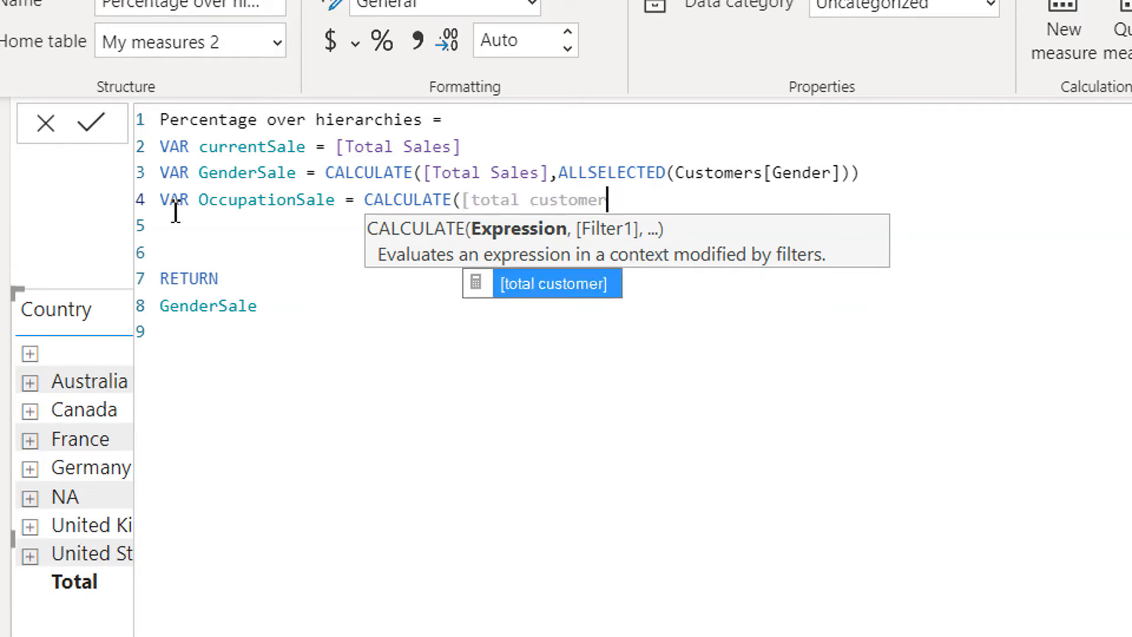
key("BackSpace")
key("BackSpace")
key("BackSpace")
key("BackSpace")
key("BackSpace")
key("BackSpace")
key("BackSpace")
key("BackSpace")
key("BackSpace")
key("BackSpace")
key("BackSpace")
key("BackSpace")
key("BackSpace")
key("BackSpace")
key("BackSpace")
Use the [Total Sales] measure as the expression in OccupationSale's CALCULATE
type("tota")
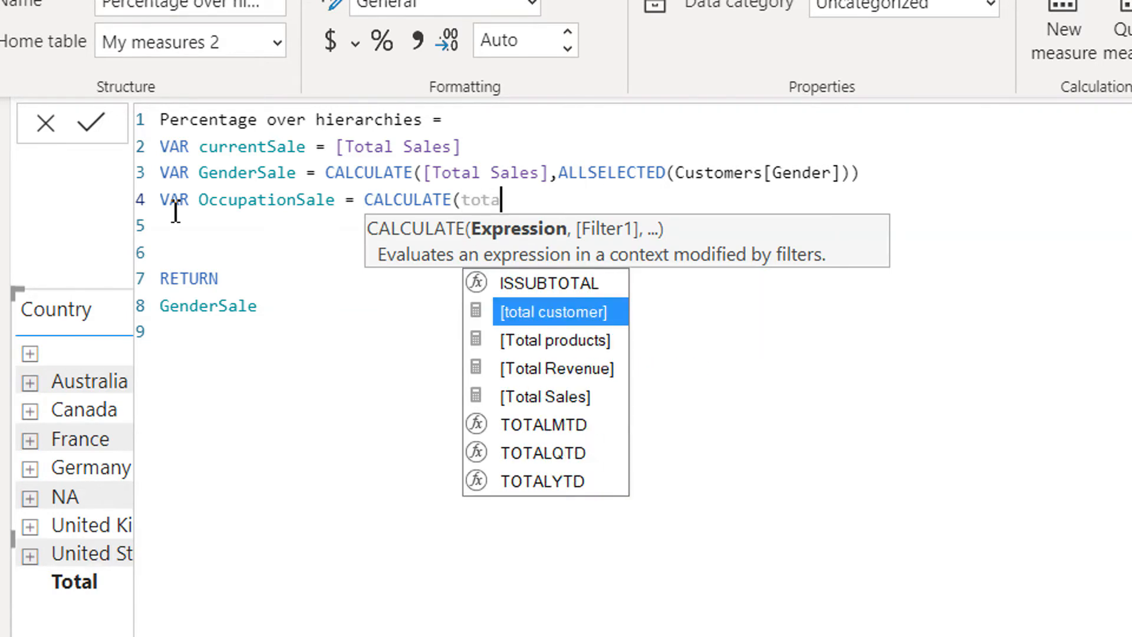
key("Down")
key("Down")
key("Down")
key("Down")
key("Up")
key("Tab")
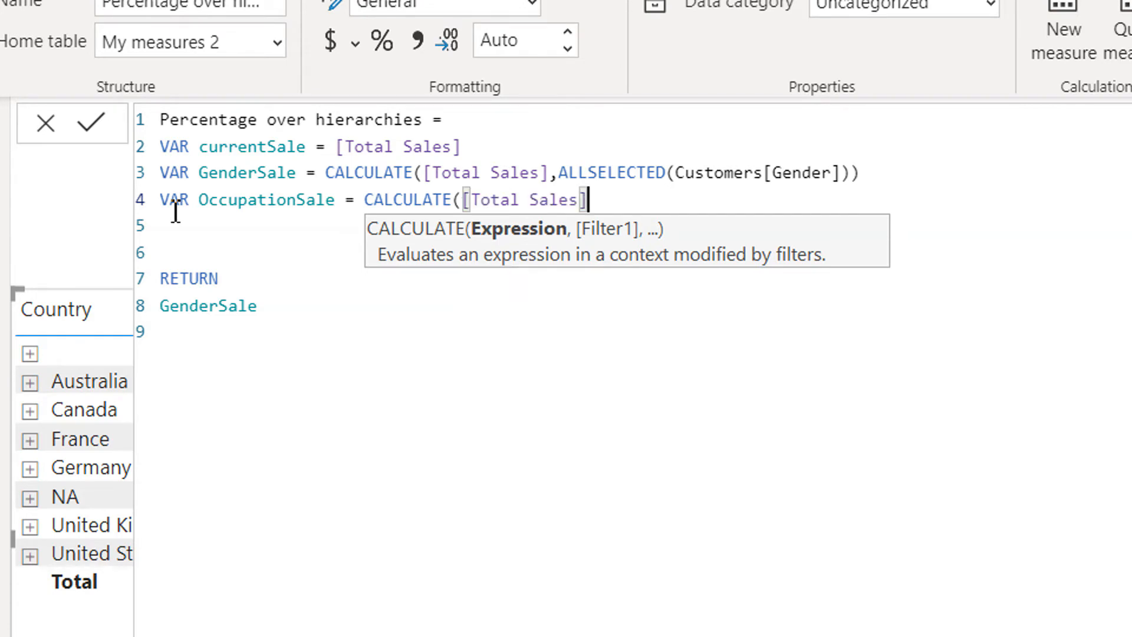
Complete OccupationSale's CALCULATE with the filter ALLSELECTED(Customers[Occupation])
type(", alls")
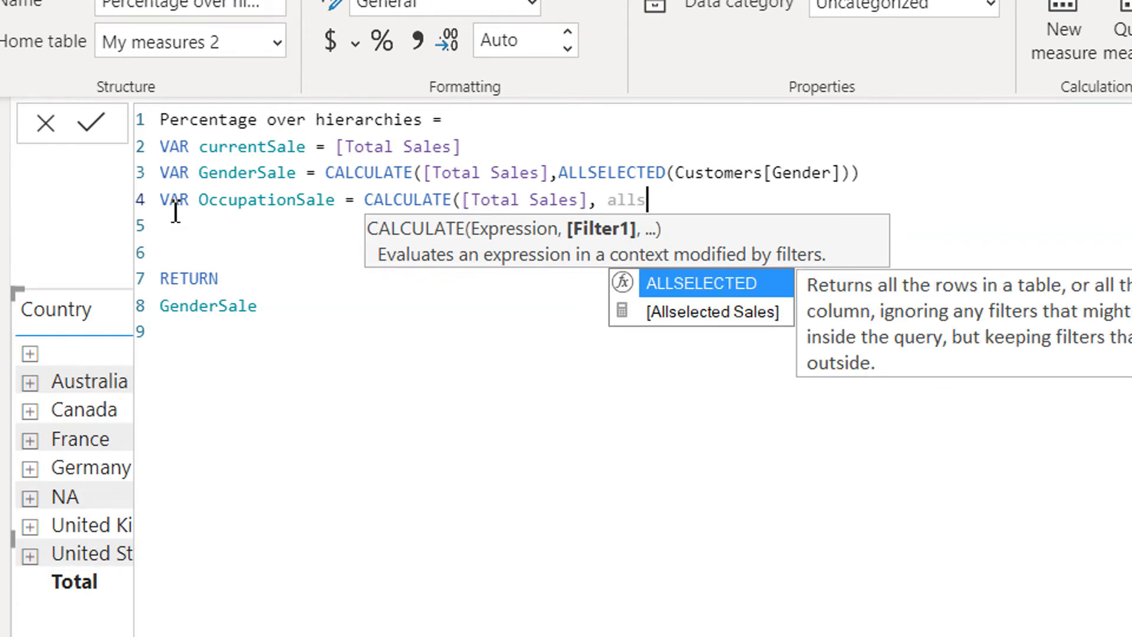
key("Tab")
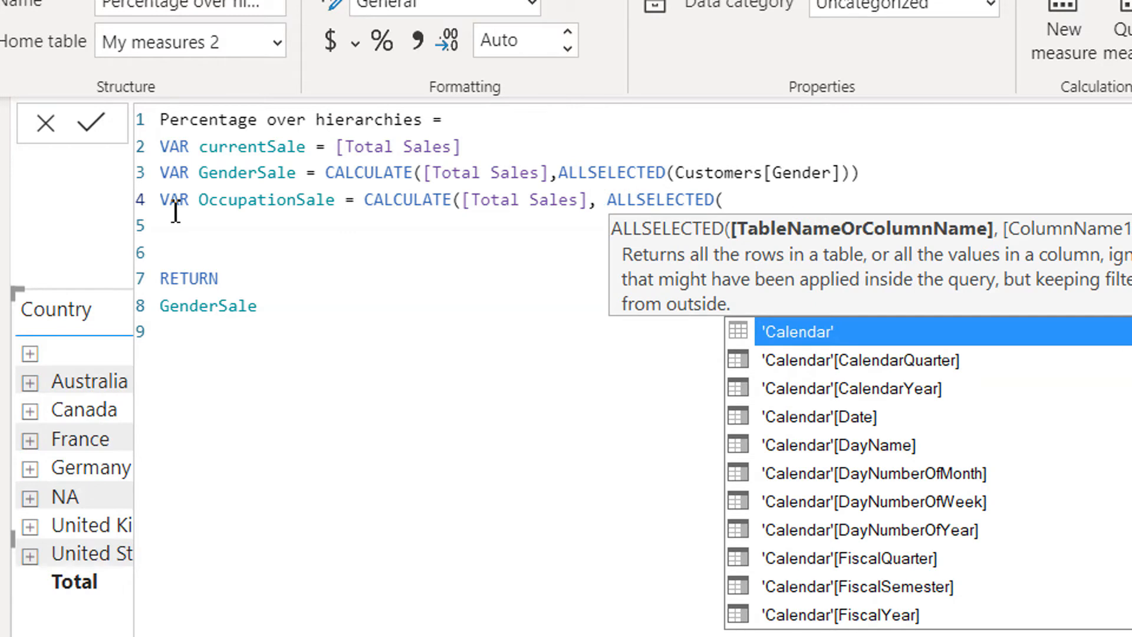
type("occ")
key("Tab")
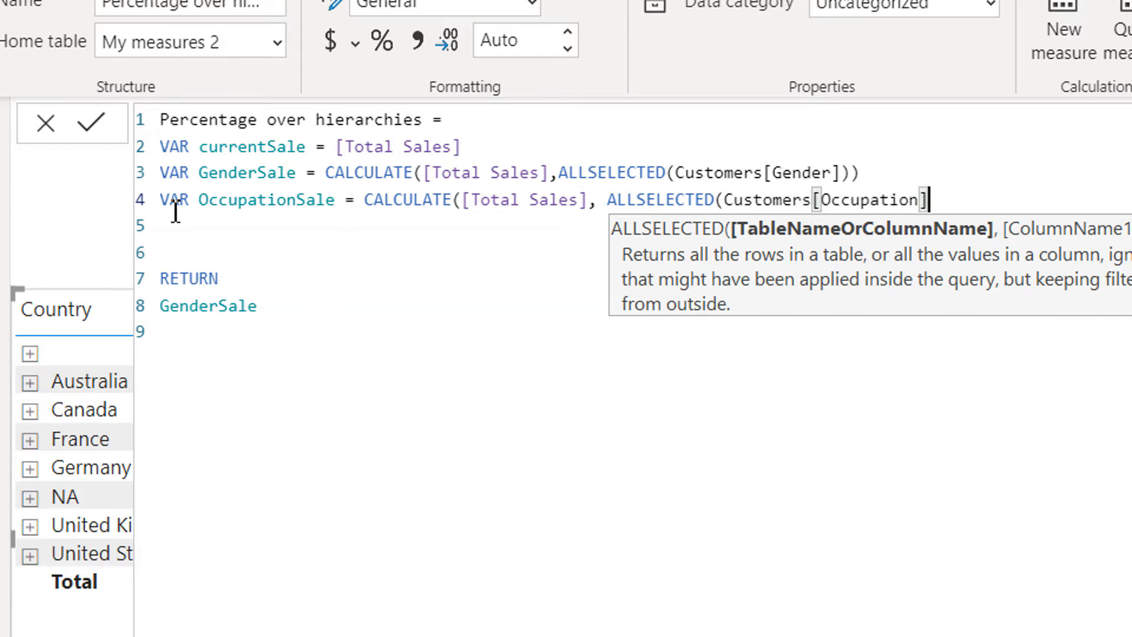
type("))")
On line 5, define VAR CountrySale = CALCULATE([Total Sales],ALLSELECTED(Customers[Country]))
key("Down")
type("VAR Country")
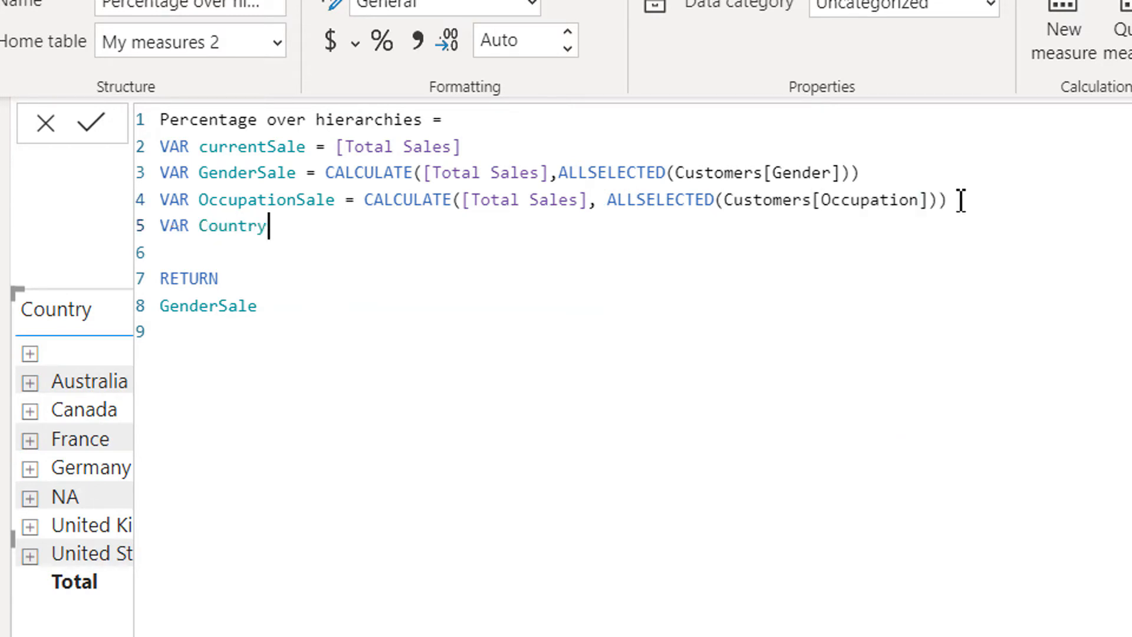
type("Sale = cal")
key("Tab")
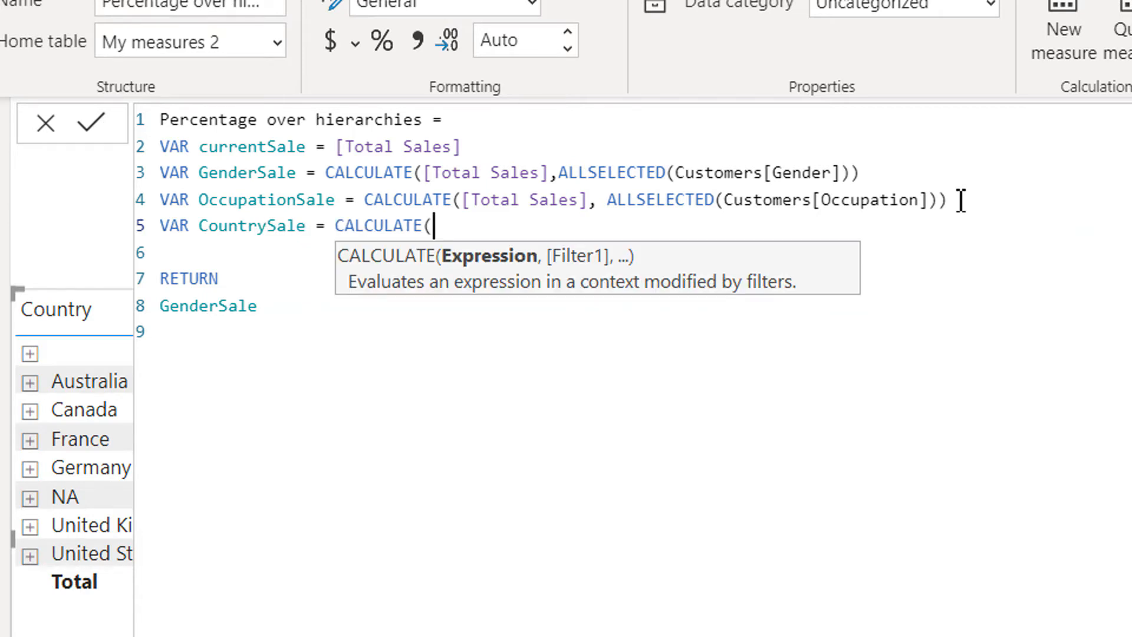
type("[Total Sales],ALLSELECTED(countr")
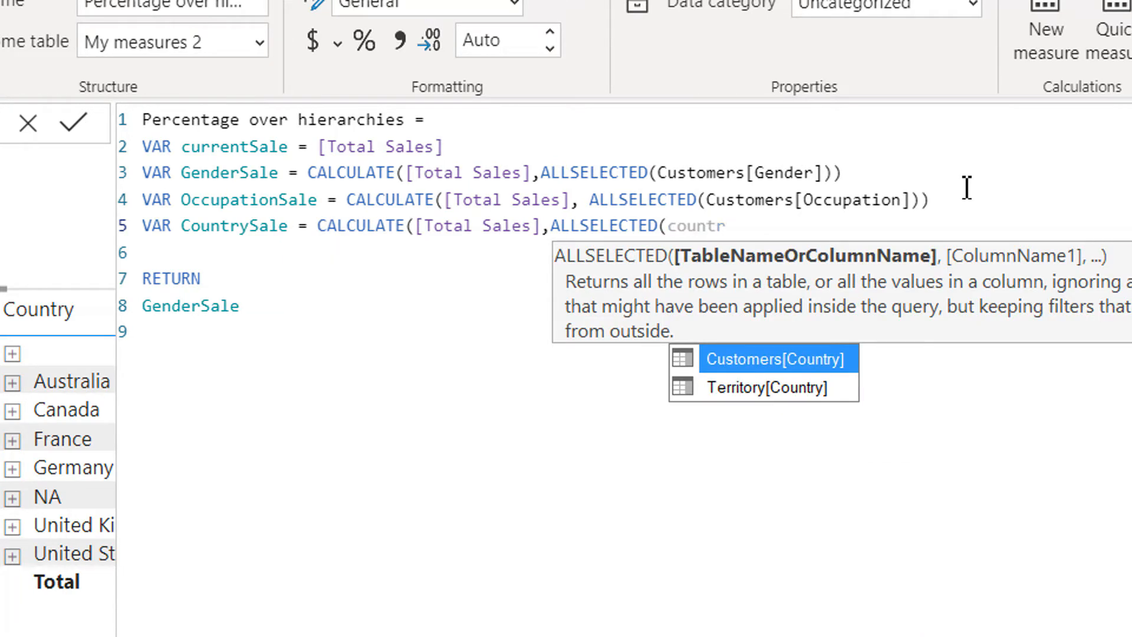
key("Tab")
type("))")
Start a VAR GrandSale on a new line below CountrySale with the CALCULATE function
key("Return")
type("VAR GrandT")
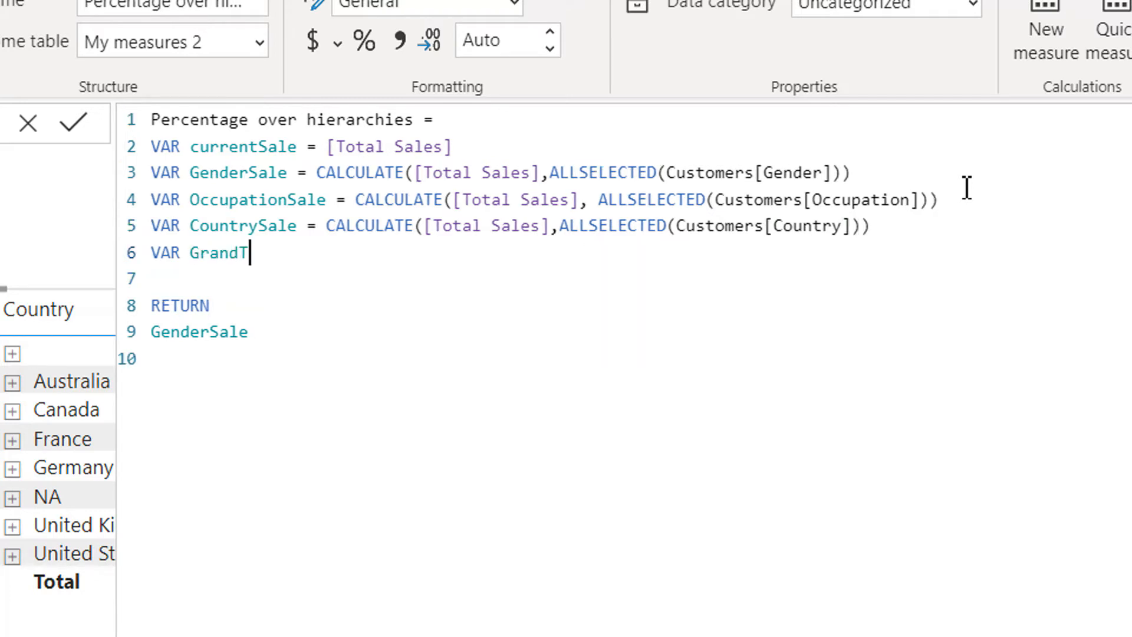
key("BackSpace")
type("Sal")
type("e = cal")
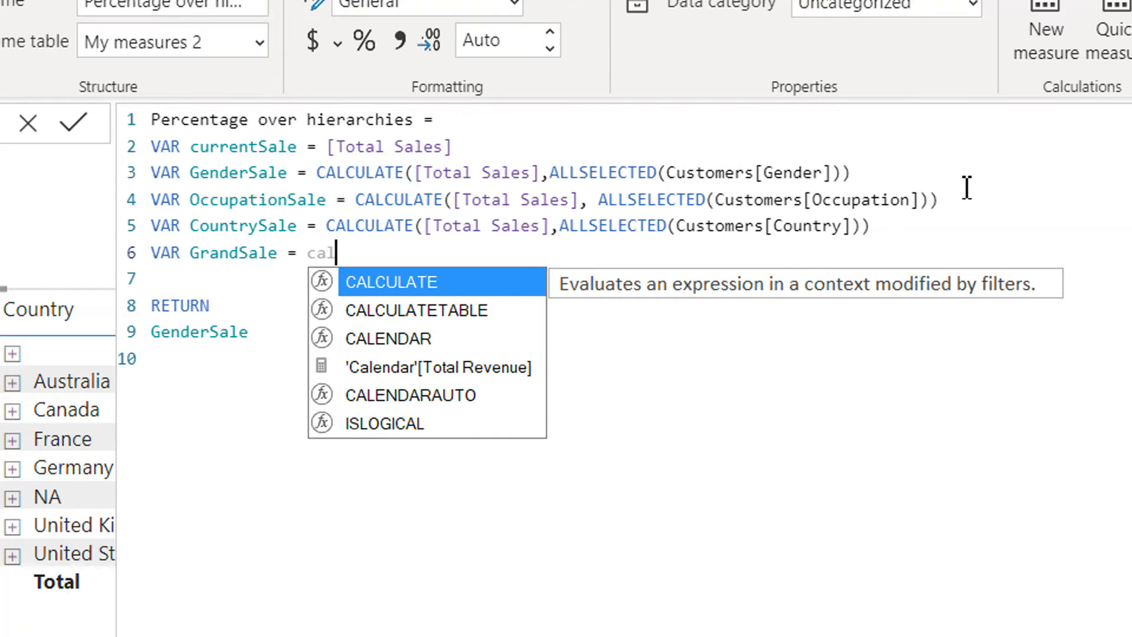
key("Tab")
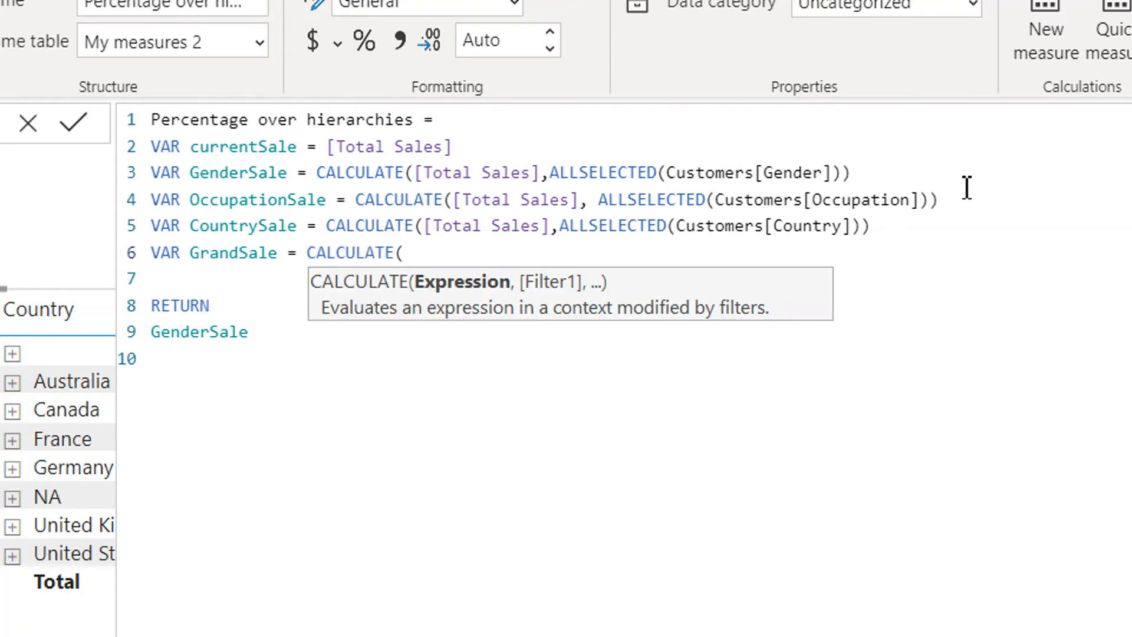
Complete GrandSale's CALCULATE with [Total Sales] and an empty ALLSELECTED() filter
type("tota")
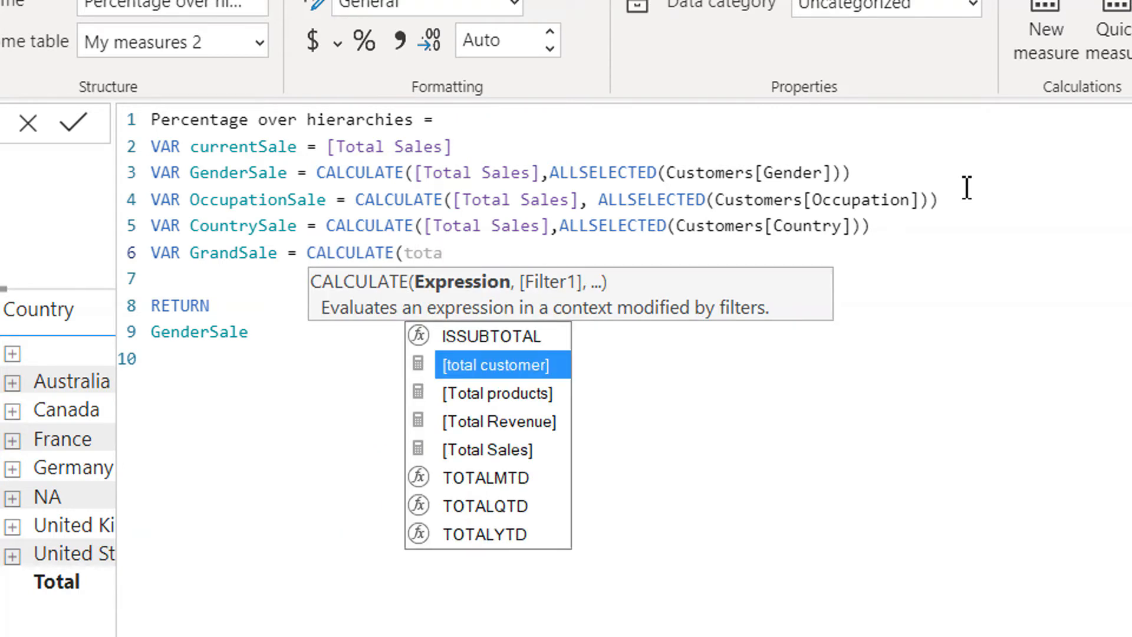
key("Down")
key("Down")
key("Down")
key("Tab")
type(",")
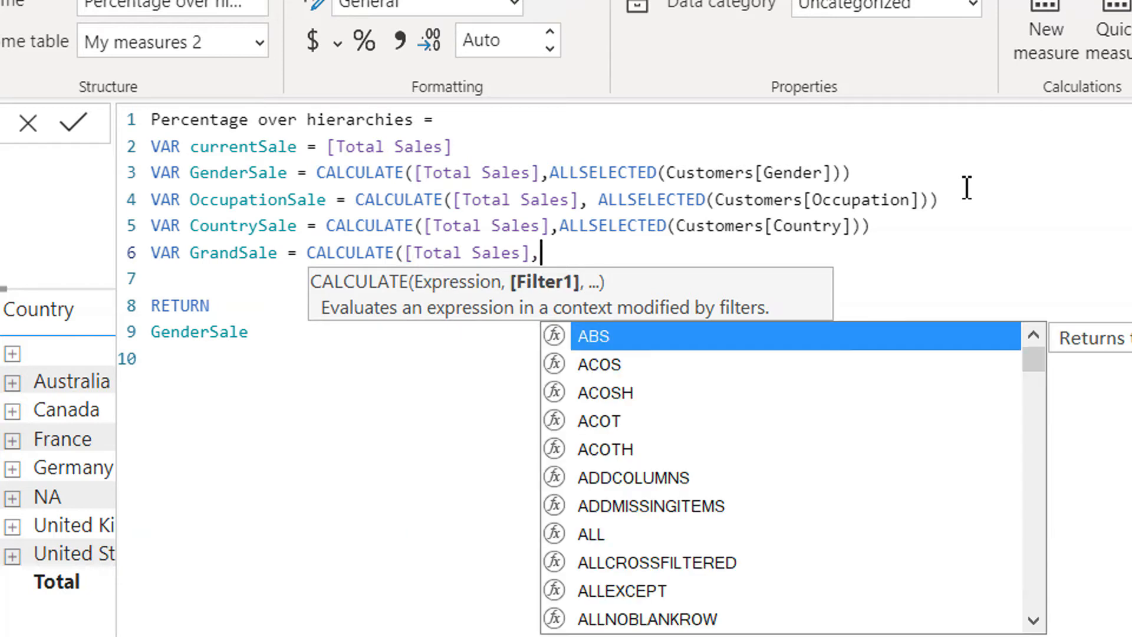
type("allse")
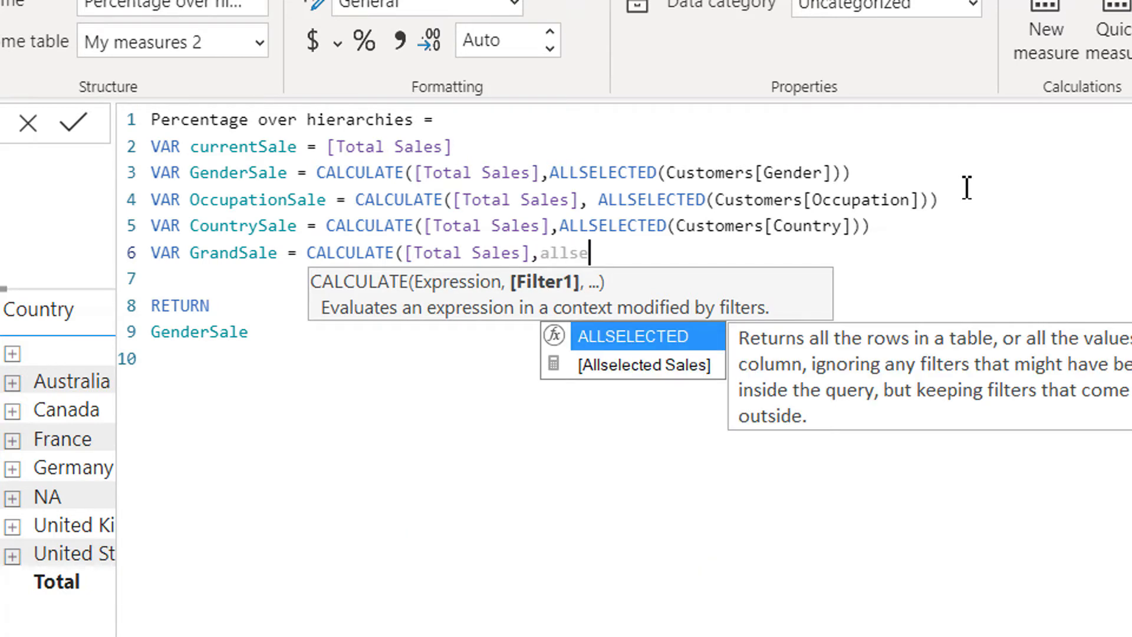
key("Tab")
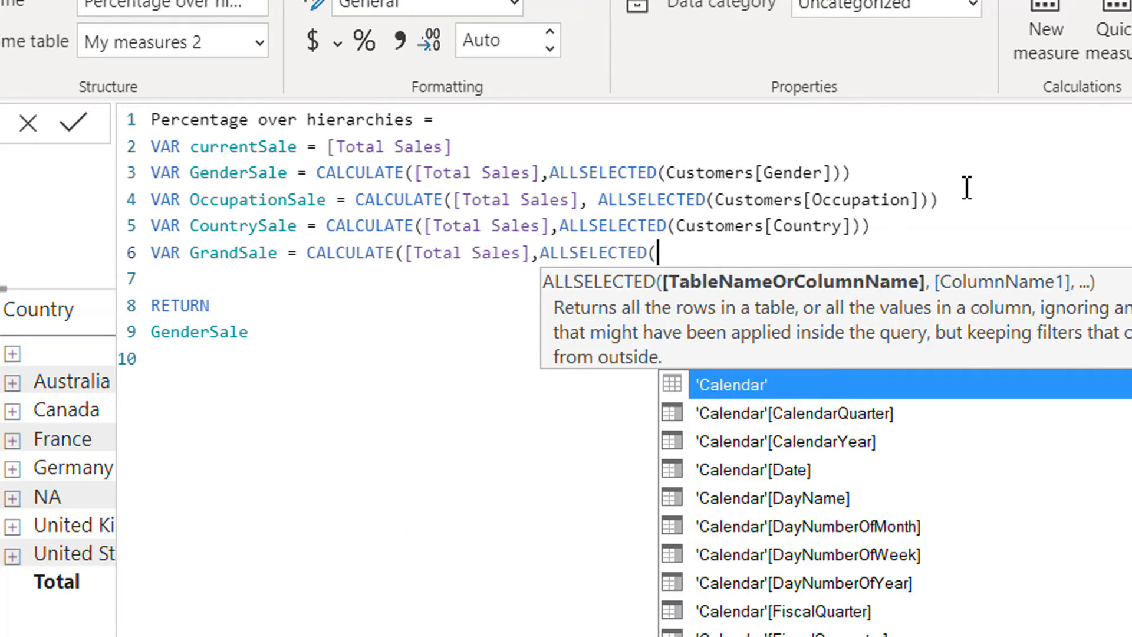
type("))")
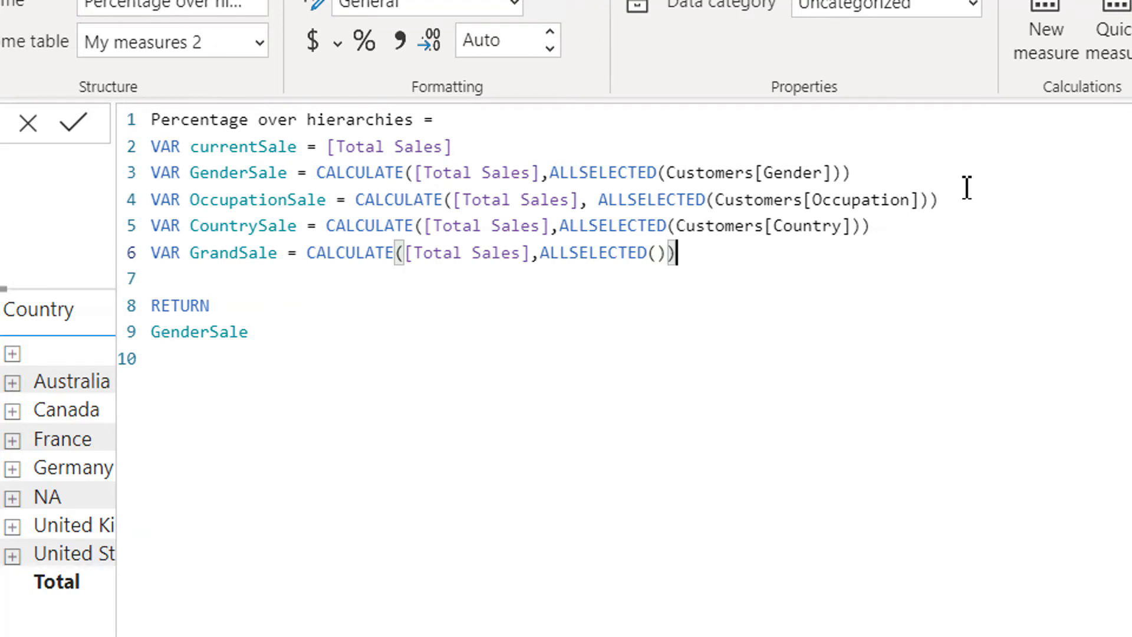
Collapse the formula editor and expand Australia in the matrix to compare both sales columns across the hierarchy levels
left_click(963, 162)
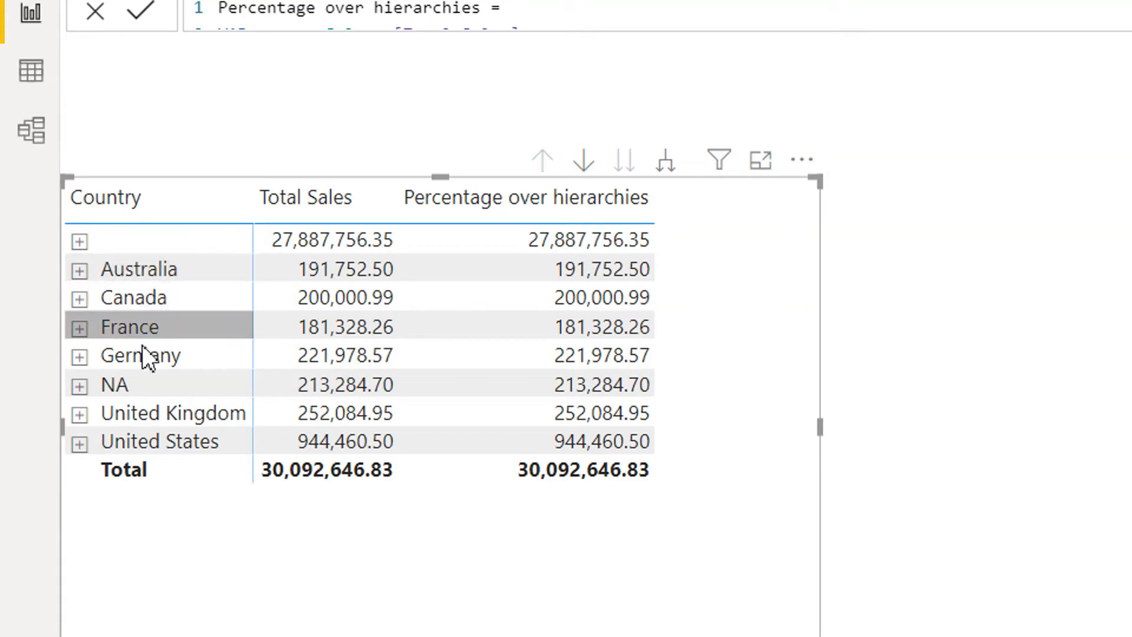
left_click(80, 271)
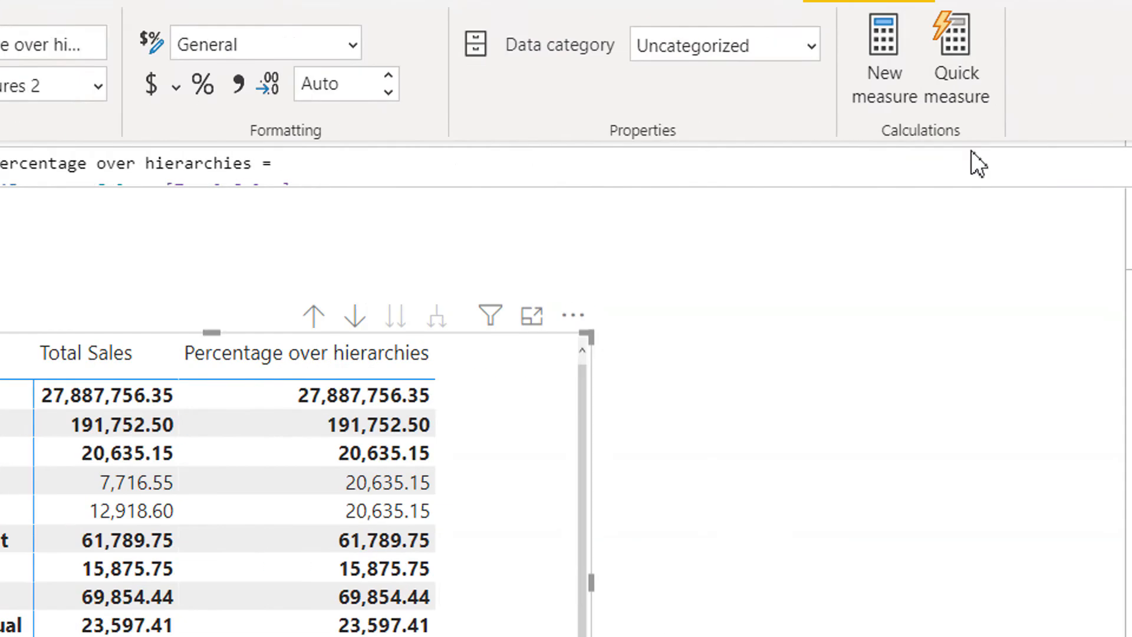
Reopen the full formula and start a VAR Result on line 8, set off by blank lines between GrandSale and RETURN
left_click(937, 165)
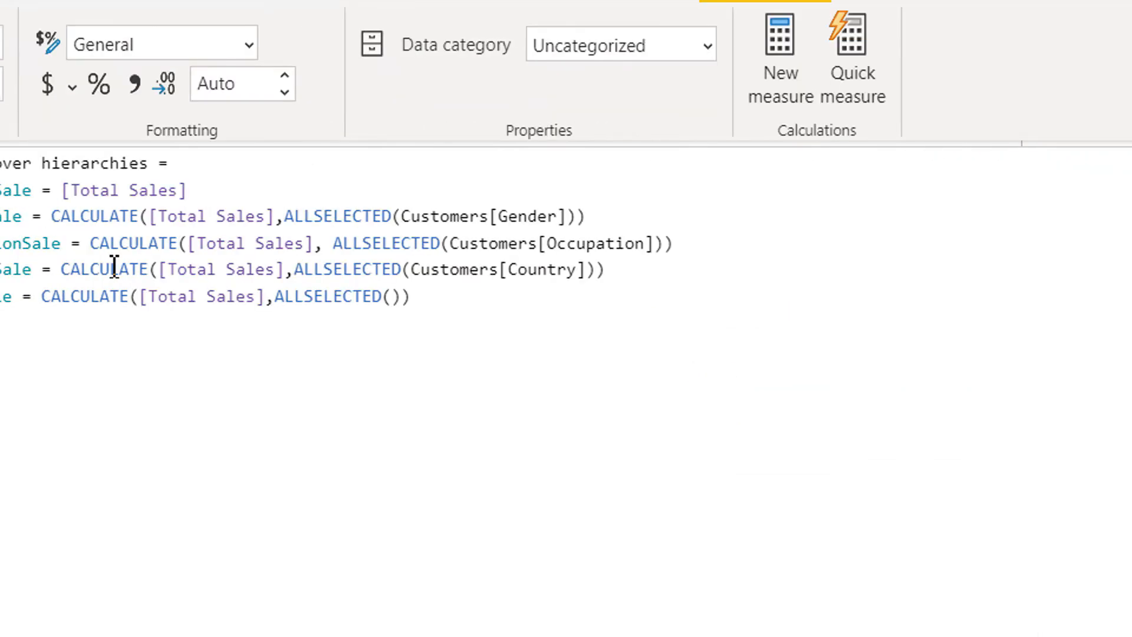
left_click(230, 324)
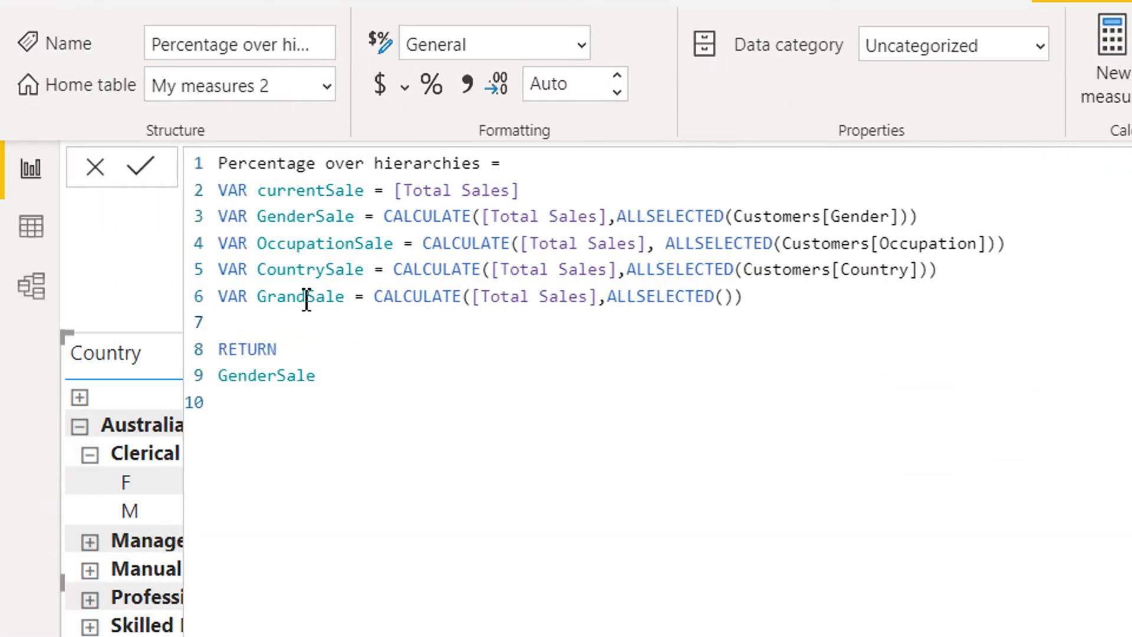
key("Return")
key("Return")
key("Up")
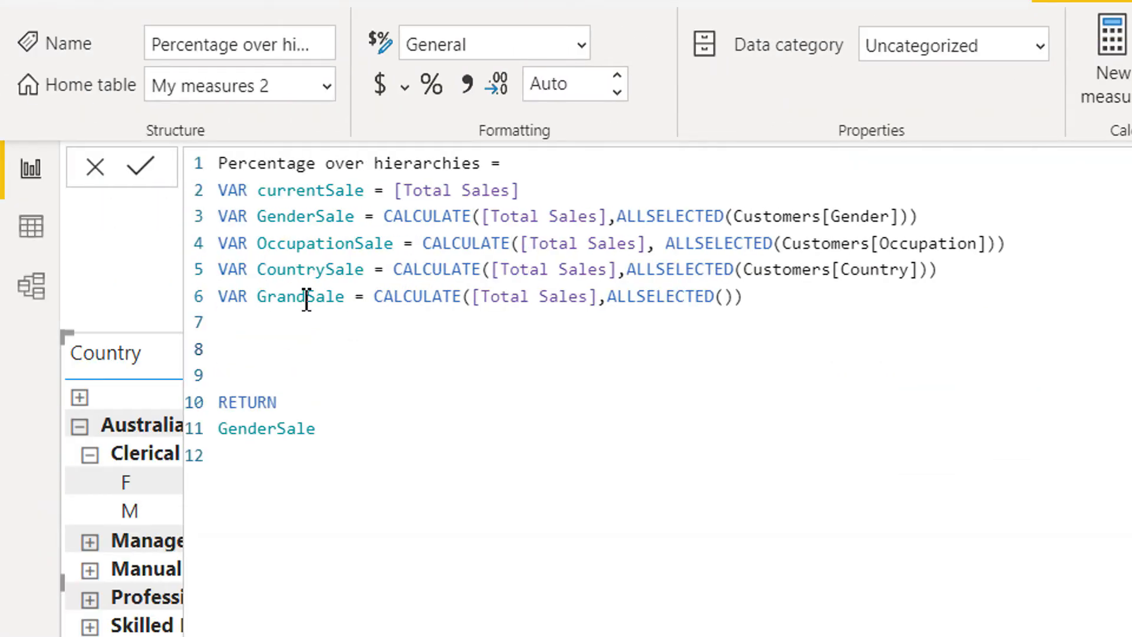
type("VAR ")
type("gen")
key("BackSpace")
key("BackSpace")
key("BackSpace")
type("Result =")
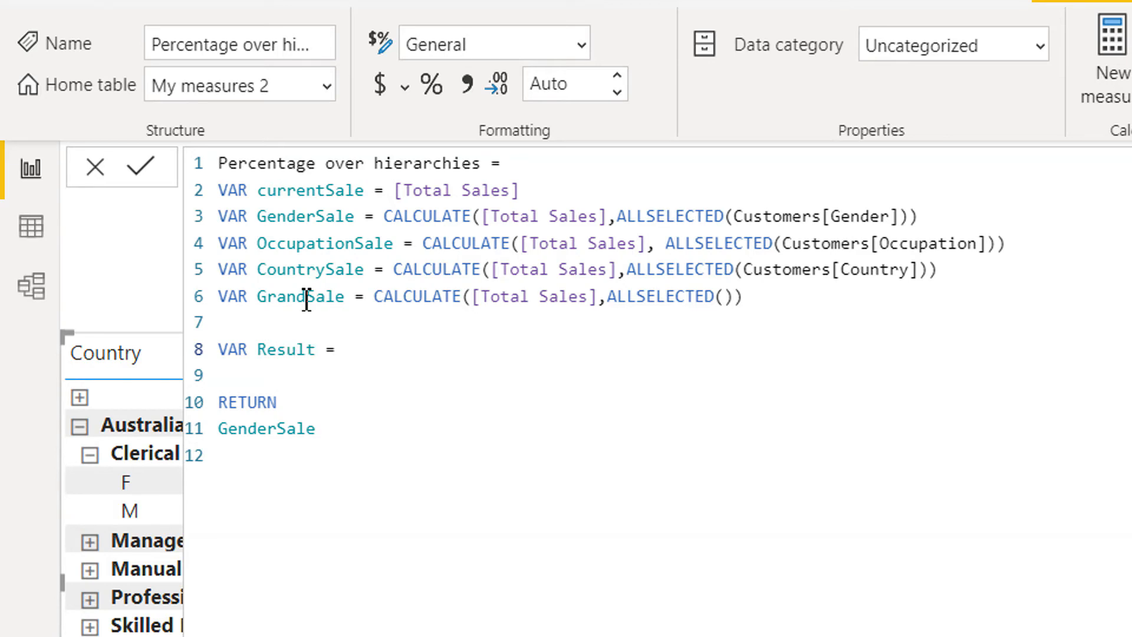
Begin Result's expression with an IF whose logical test is ISINSCOPE(Customers[Gender])
type(" IF(")
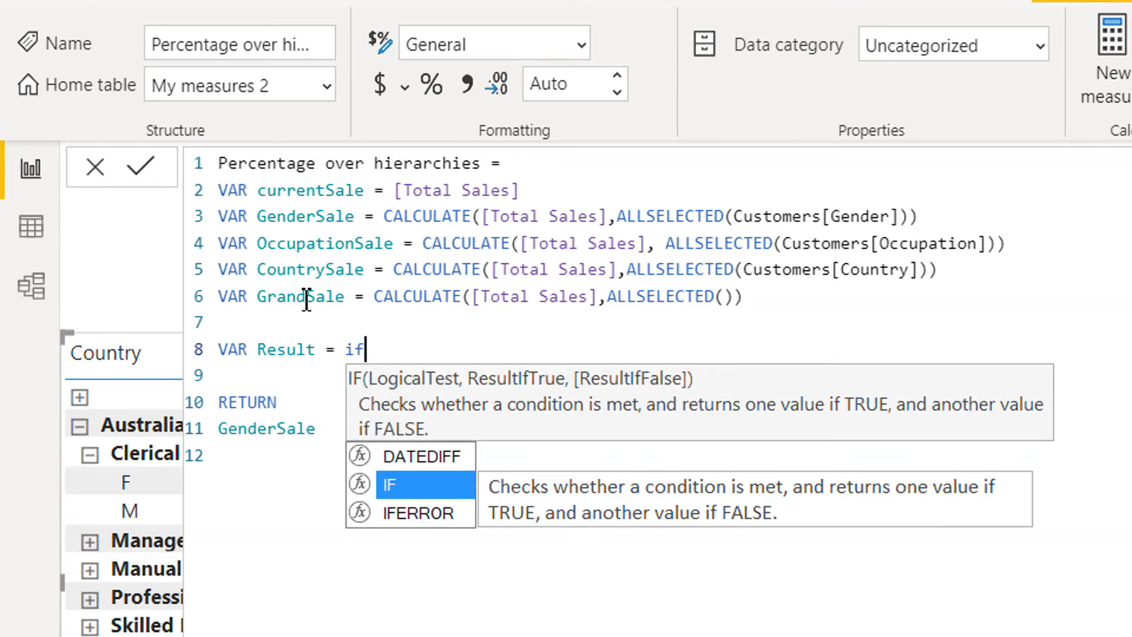
type("isi")
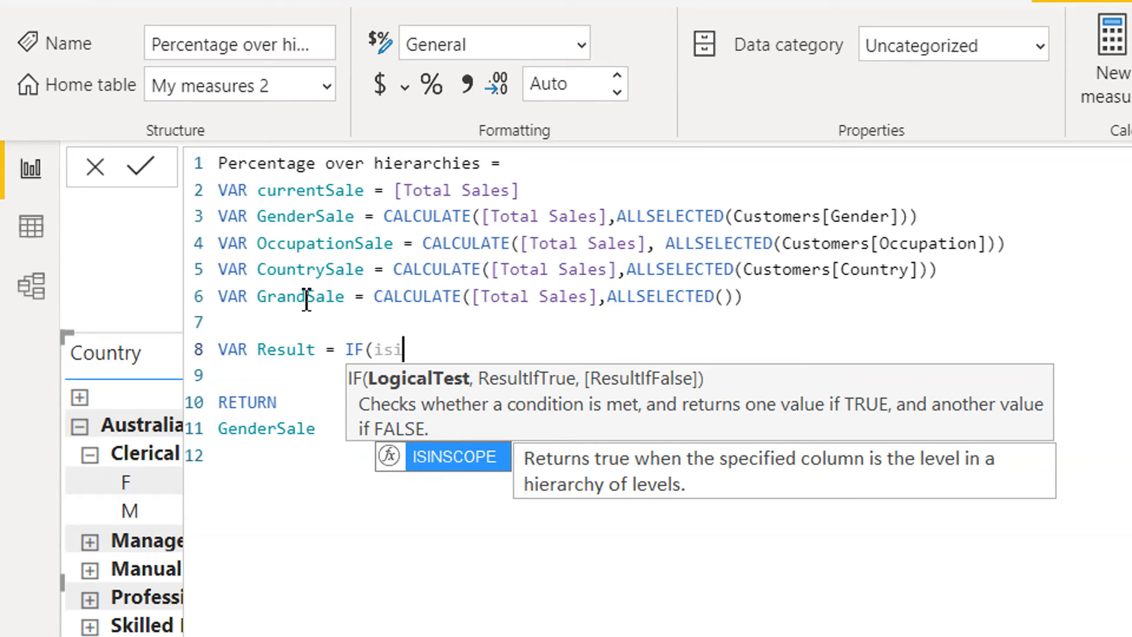
key("Tab")
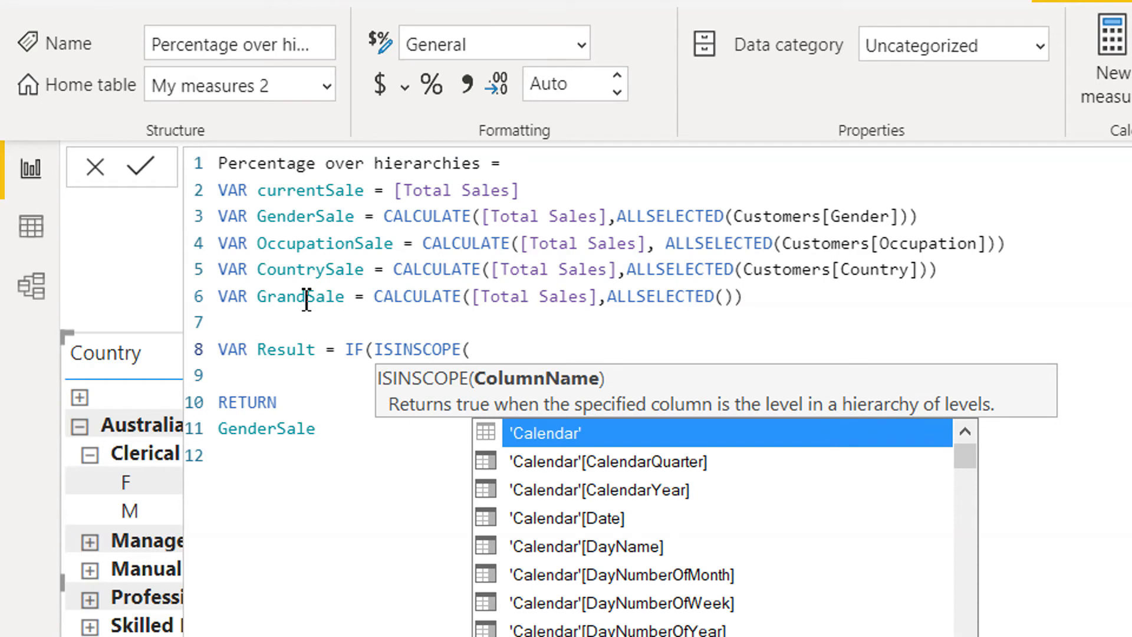
type("gen")
key("Tab")
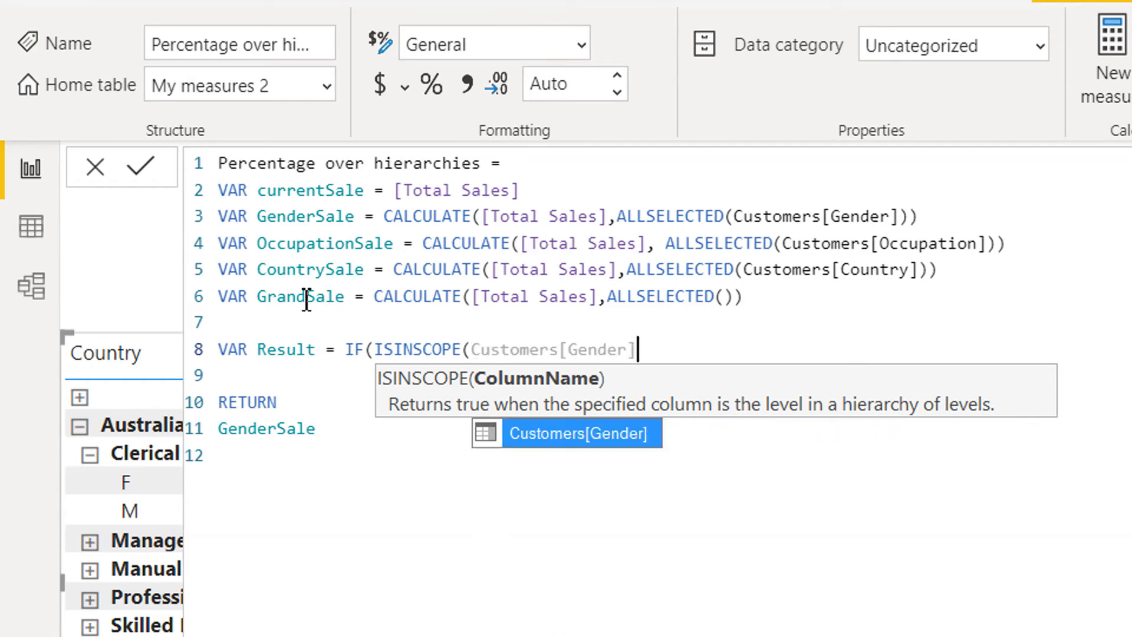
type(")")
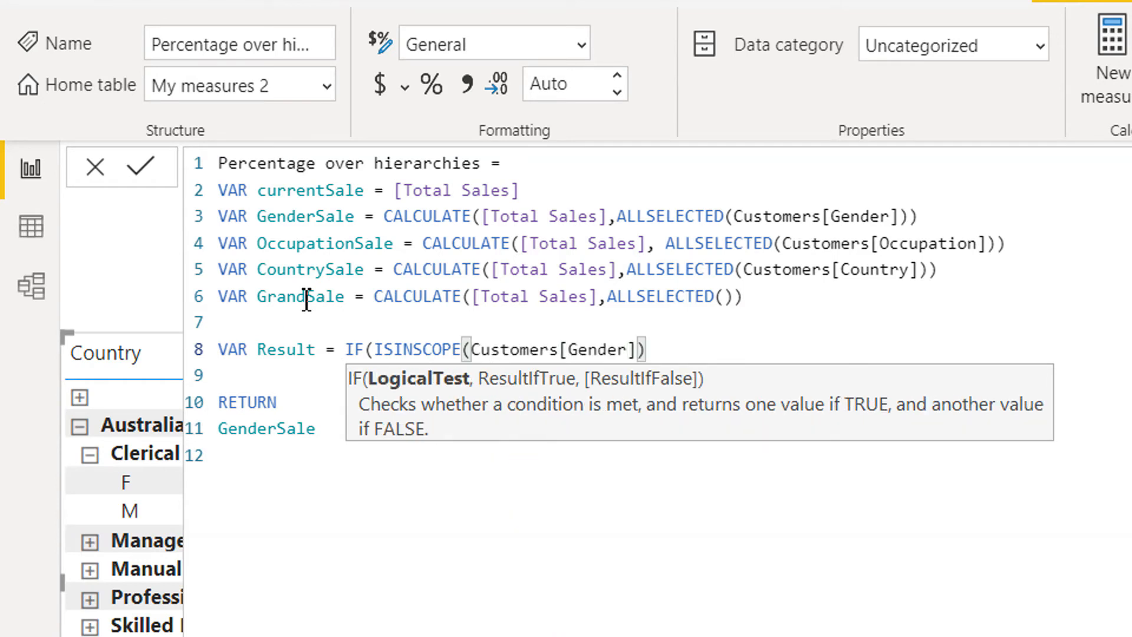
type(")")
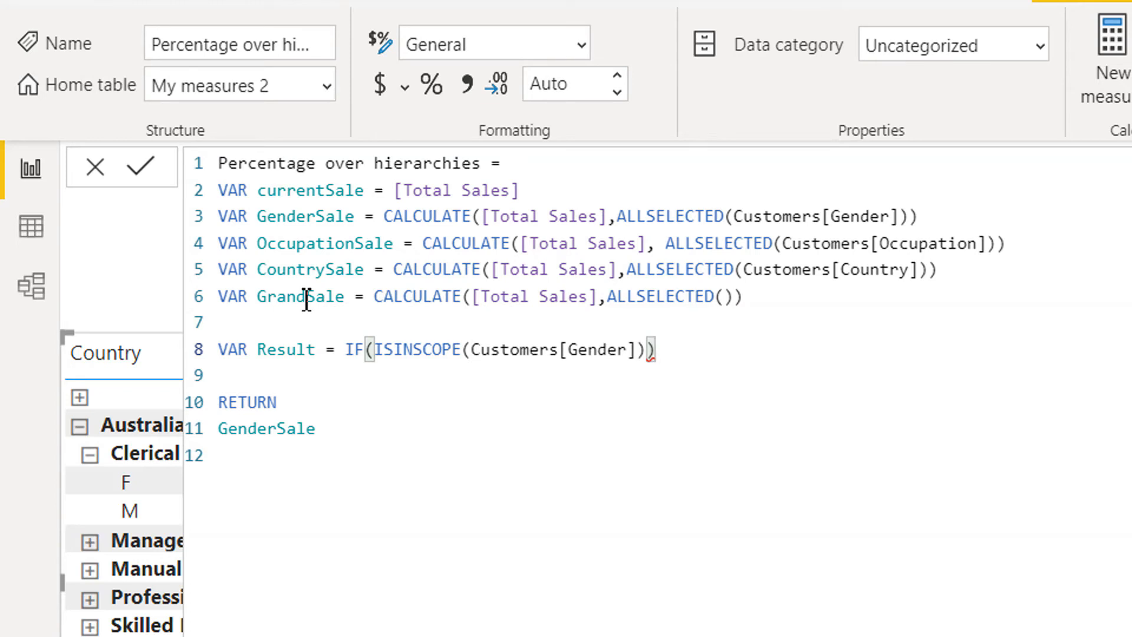
key("BackSpace")
Add DIVIDE(currentSale,GenderSale) as the IF's true result and close the expression
type(",div")
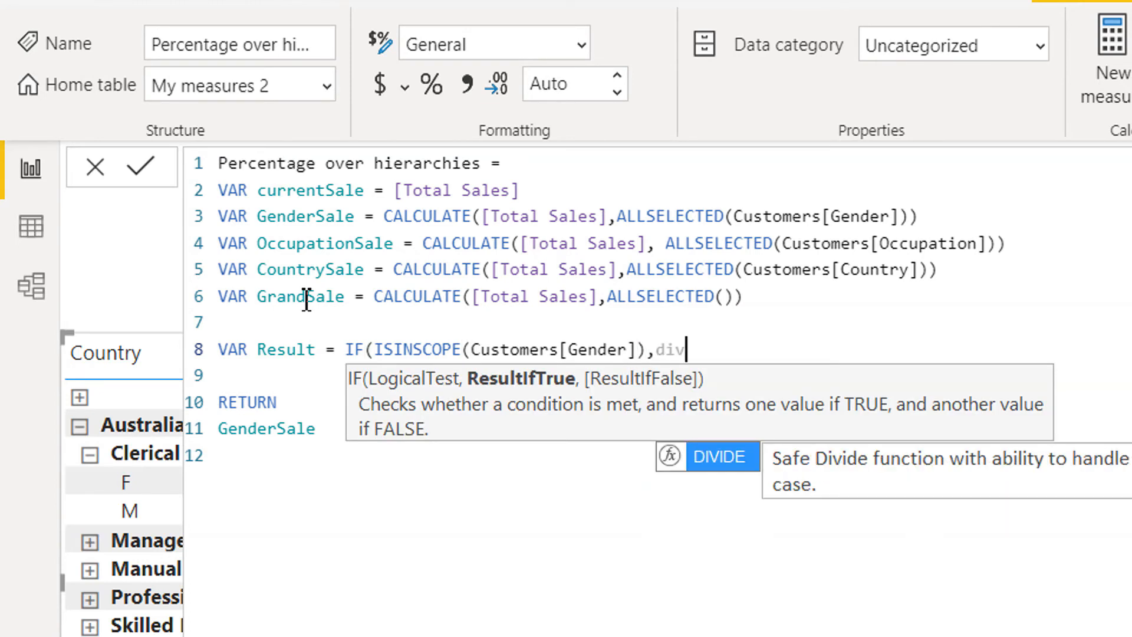
key("Tab")
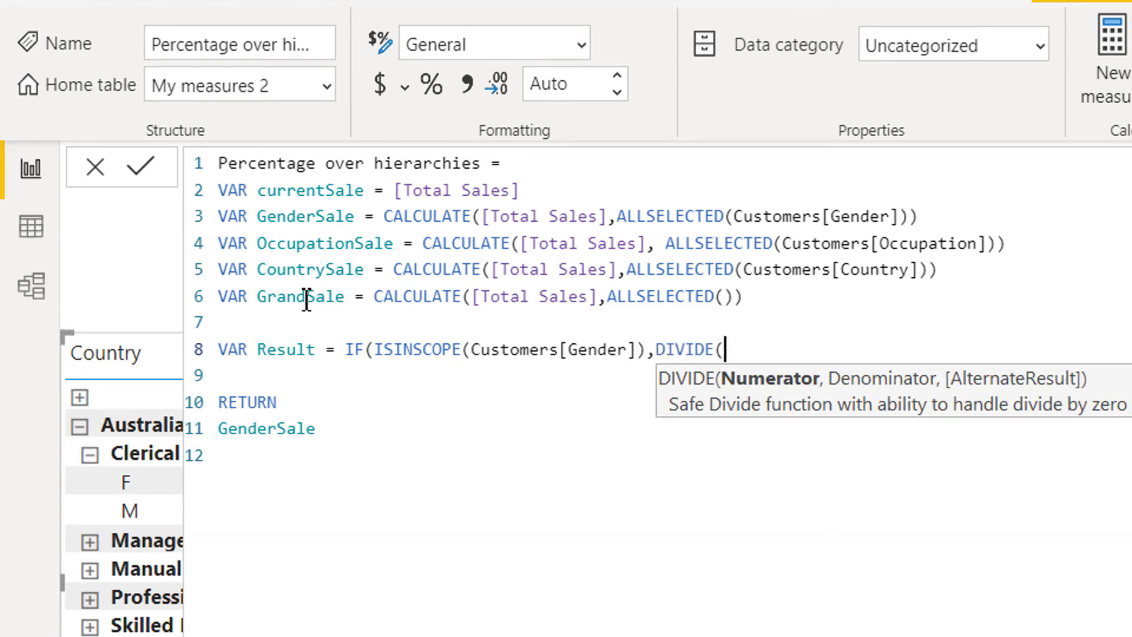
type("tot")
key("BackSpace")
key("BackSpace")
key("BackSpace")
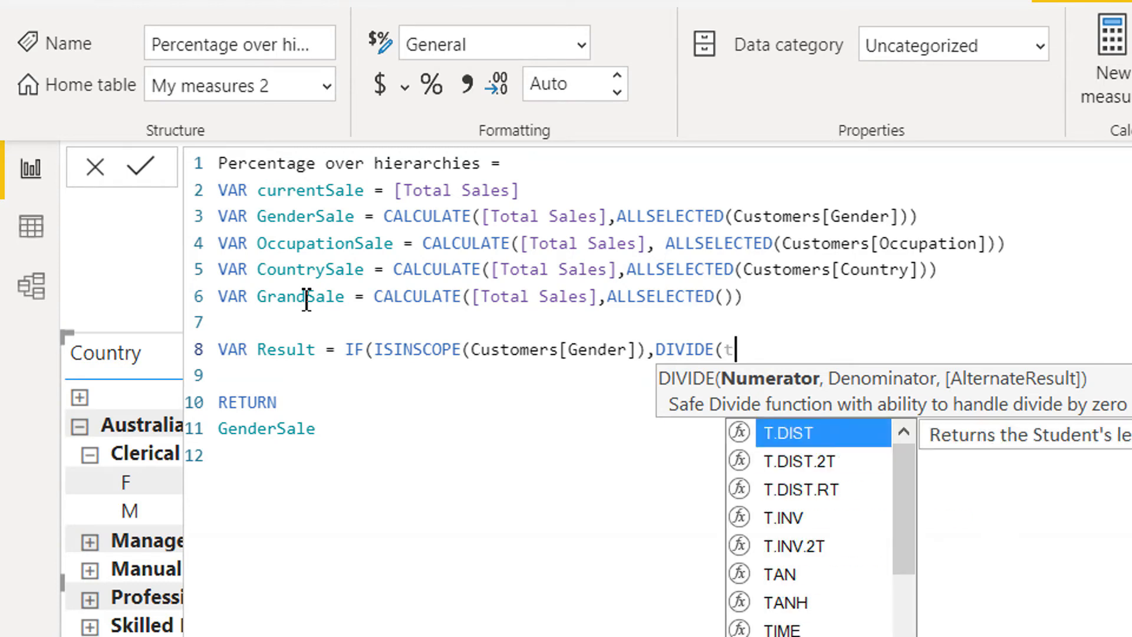
type("curr")
key("Down")
key("Tab")
type(",")
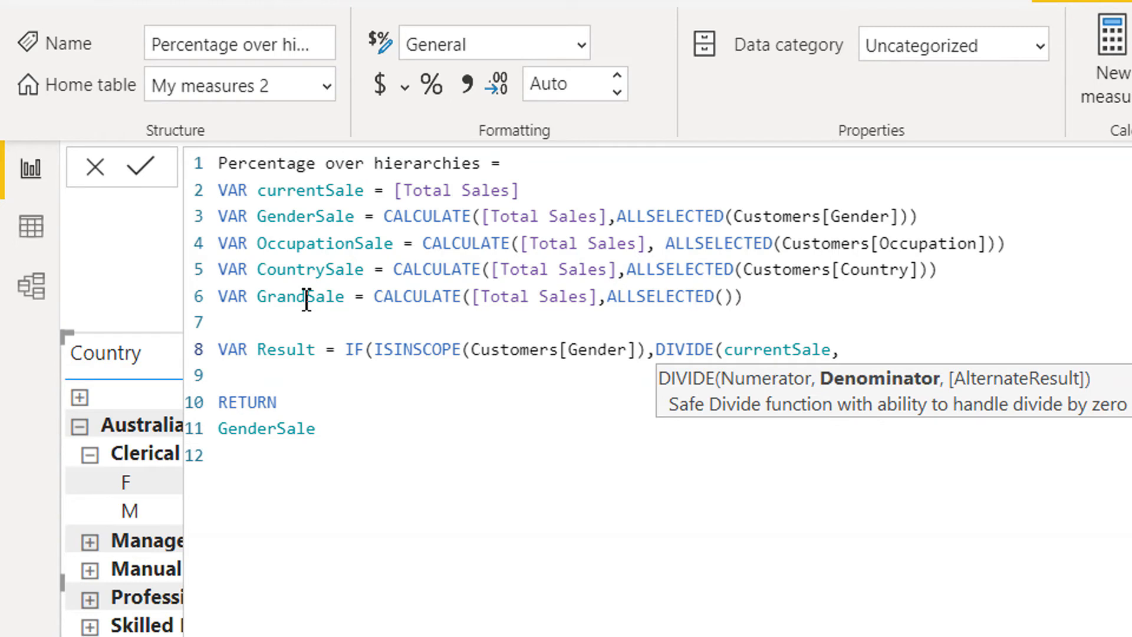
type("gen")
key("Tab")
type("))")
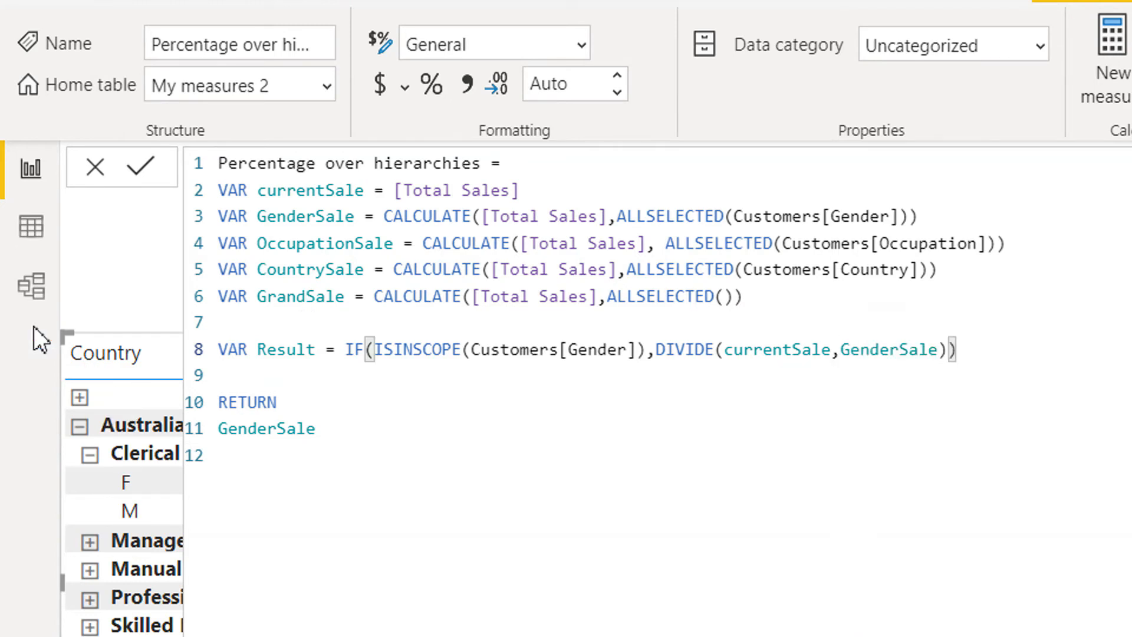
Replace GenderSale with Result as the variable the measure returns
double_click(282, 430)
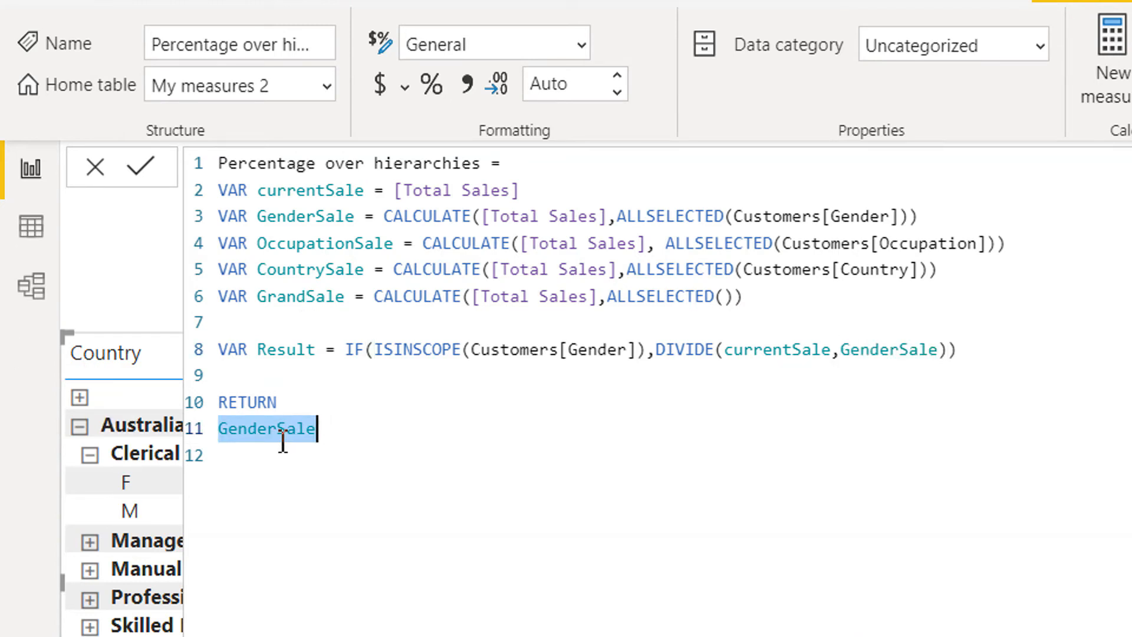
type("Resul")
key("Tab")
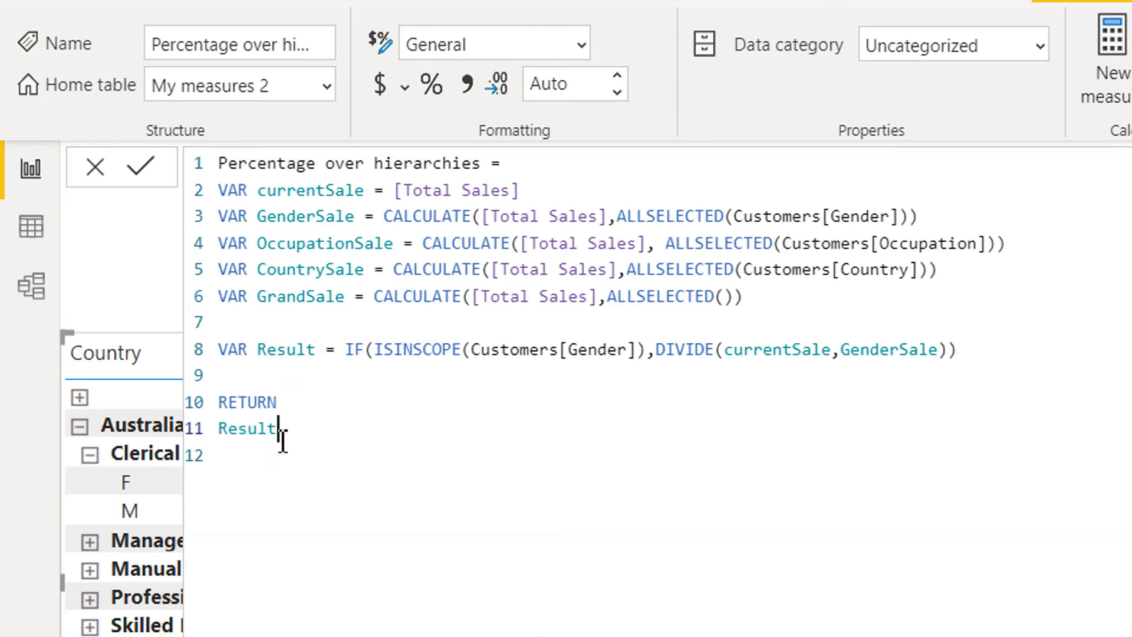
Finish editing the measure and check its matrix values by collapsing Australia and re-expanding it down to Clerical's gender rows
key("Return")
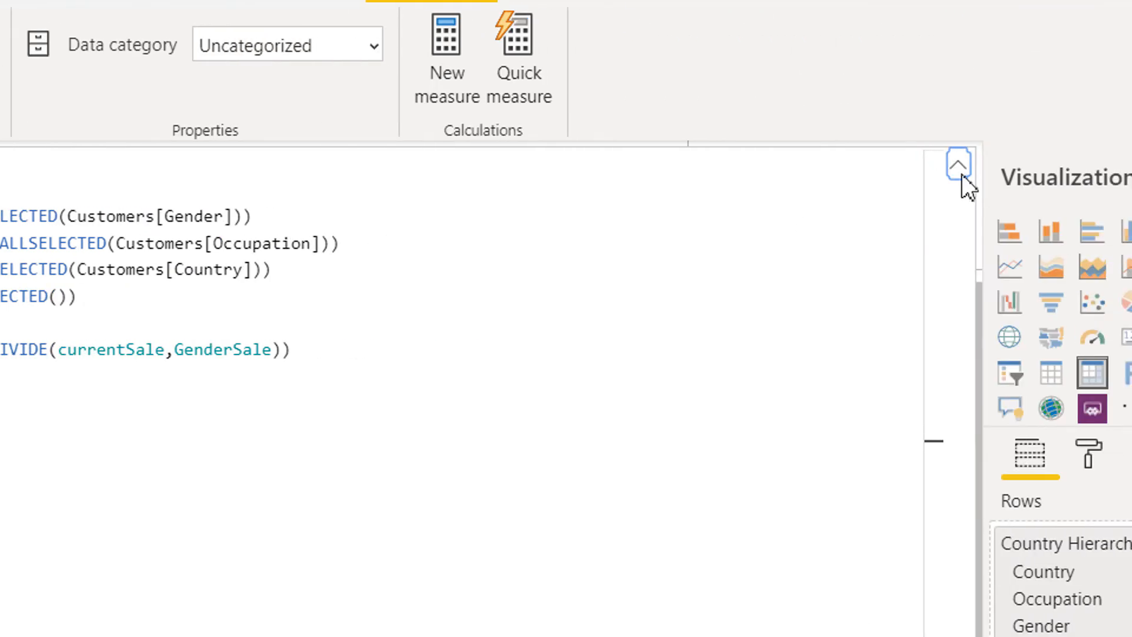
left_click(959, 166)
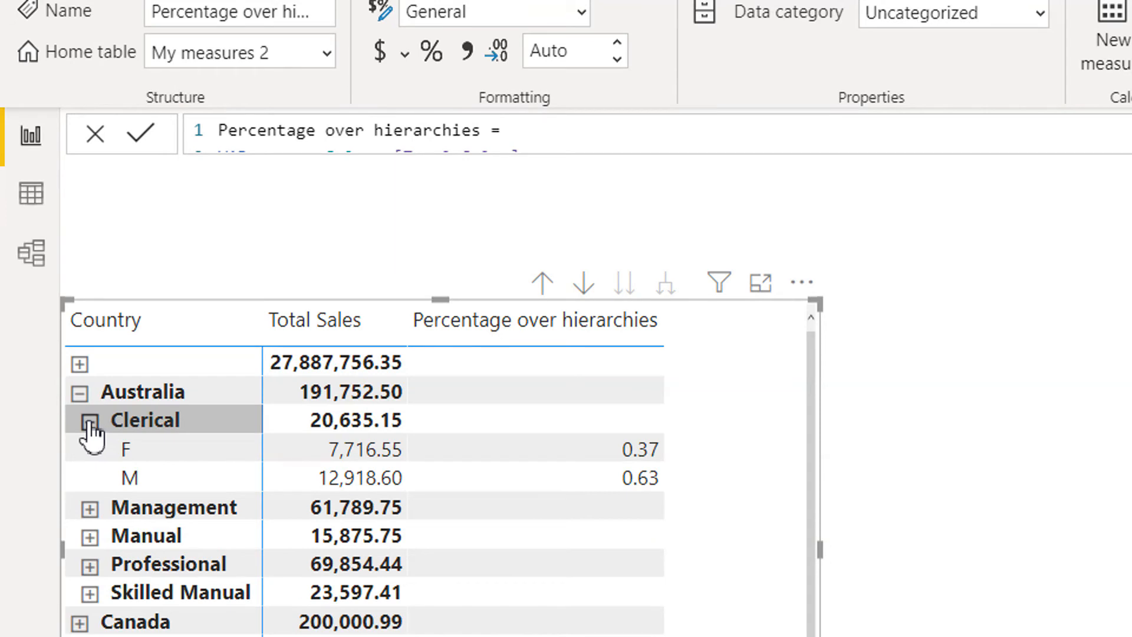
left_click(80, 394)
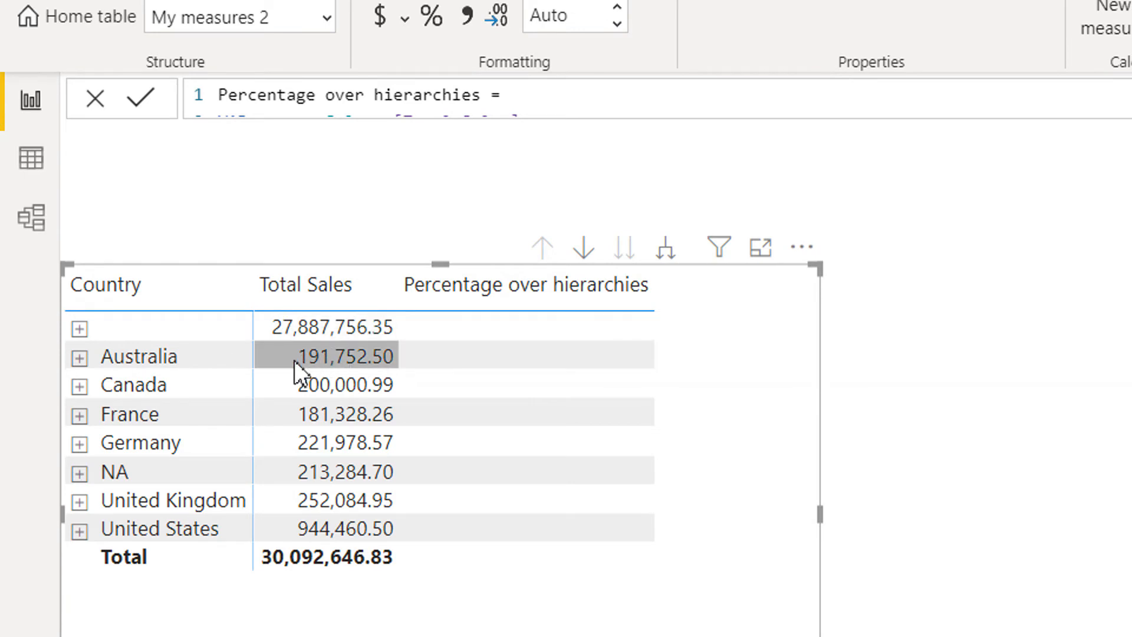
left_click(80, 358)
left_click(90, 386)
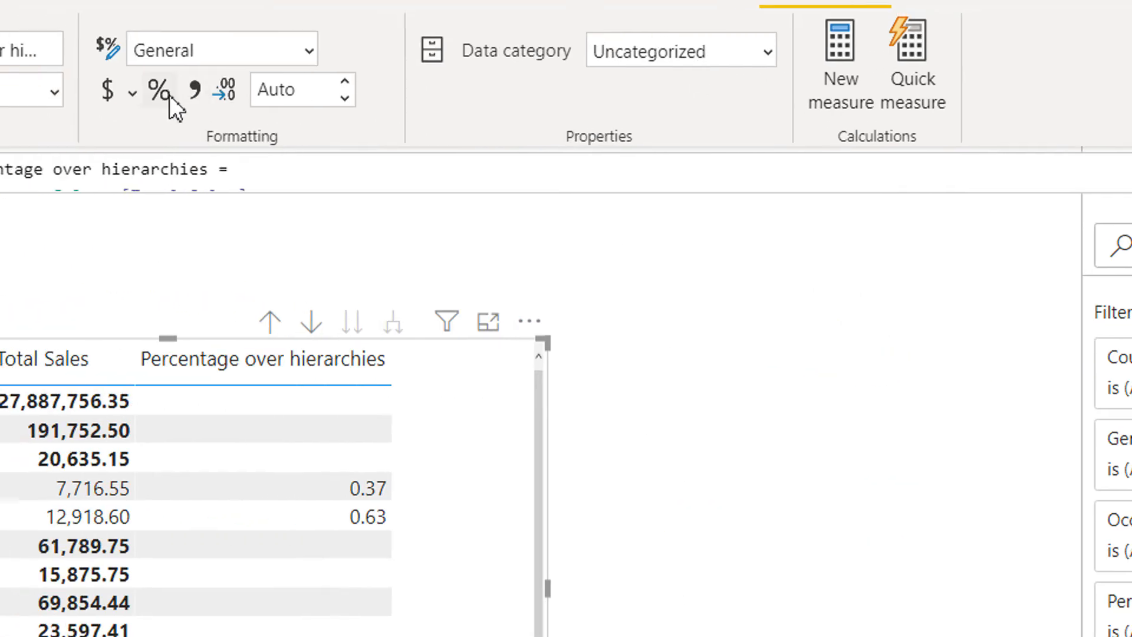
Format the Percentage over hierarchies measure as a percentage
left_click(171, 97)
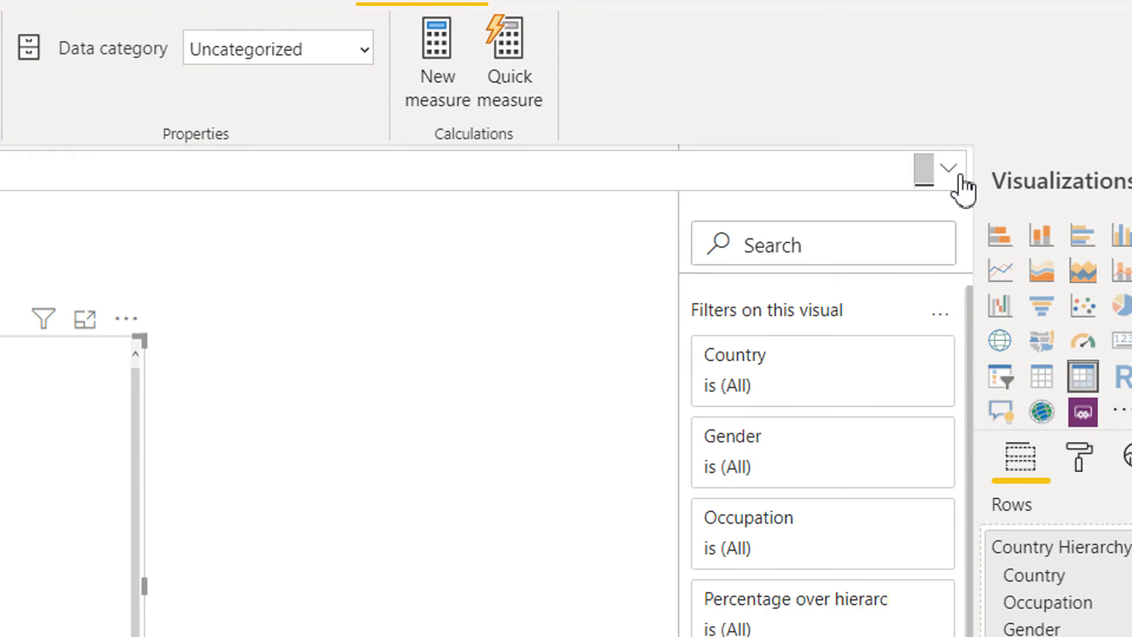
Reopen the full formula and replace the Gender IF's closing parenthesis with a comma, continuing Result's expression on a new line
left_click(954, 172)
left_click(307, 353)
key("BackSpace")
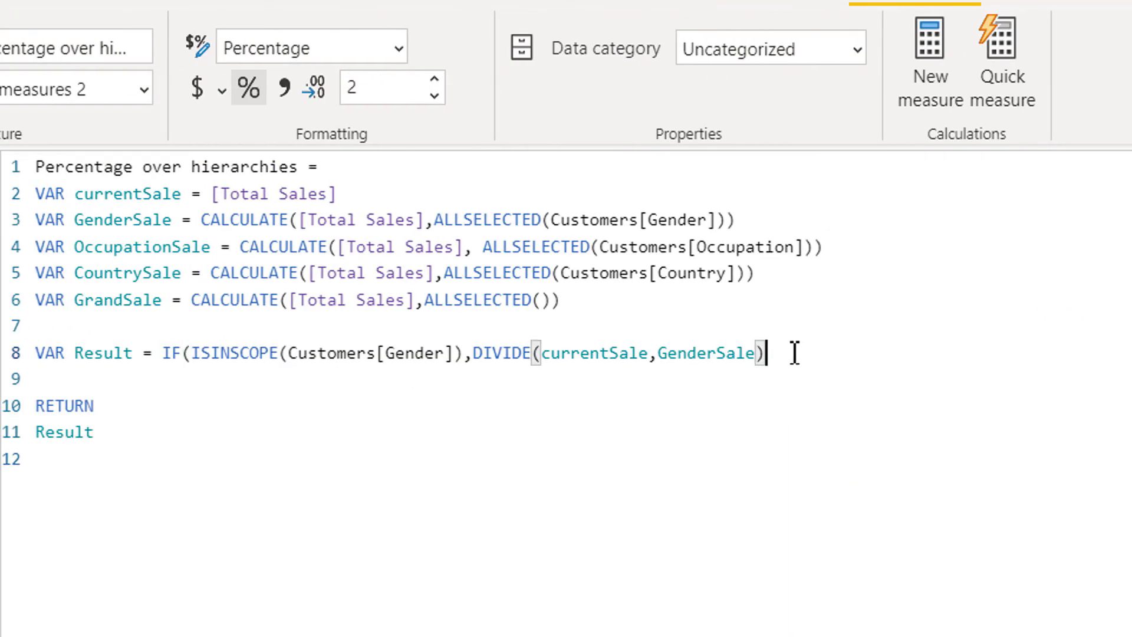
type(",")
key("shift+Return")
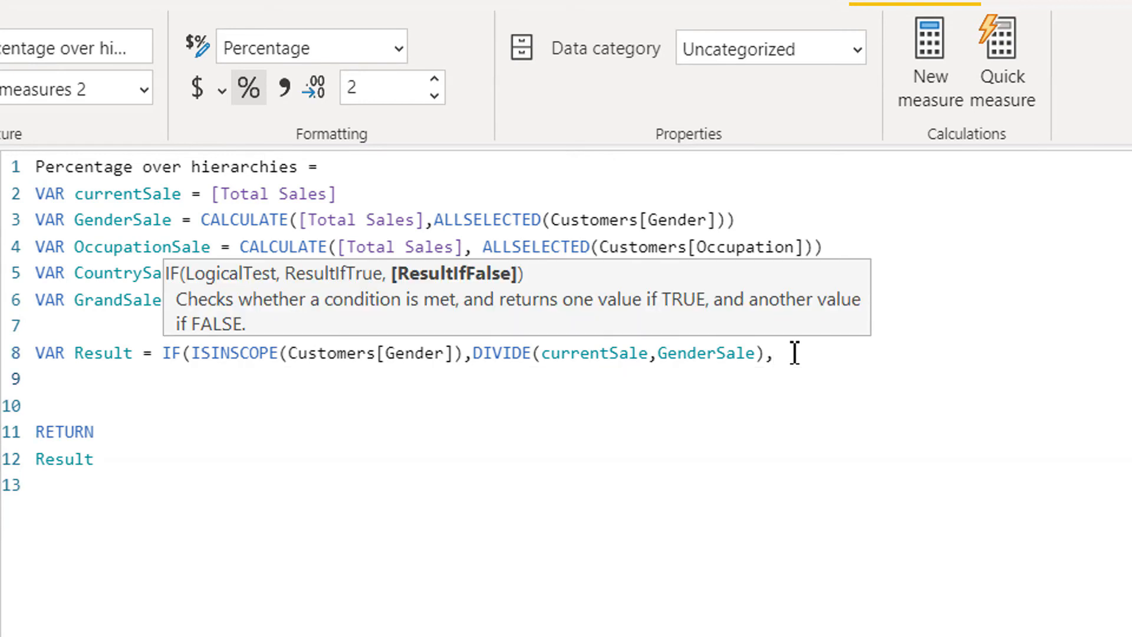
key("BackSpace")
key("BackSpace")
Start a nested IF as the false result, with ISINSCOPE(Customers[Occupation]) as its logical test
type("if")
key("Tab")
type("isi")
key("Tab")
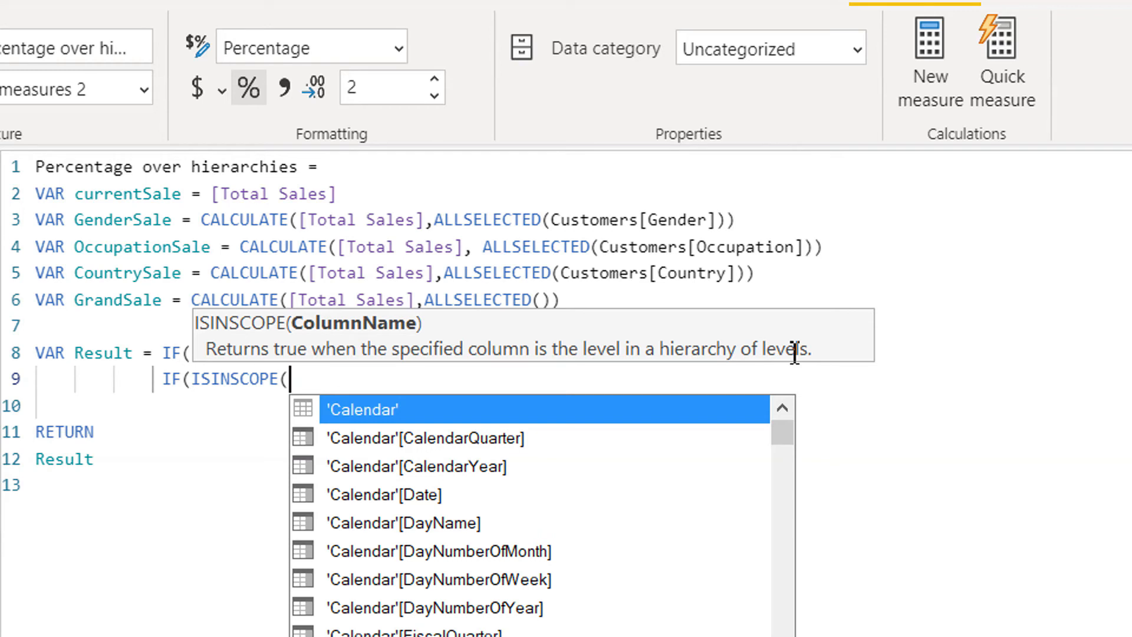
type("occ")
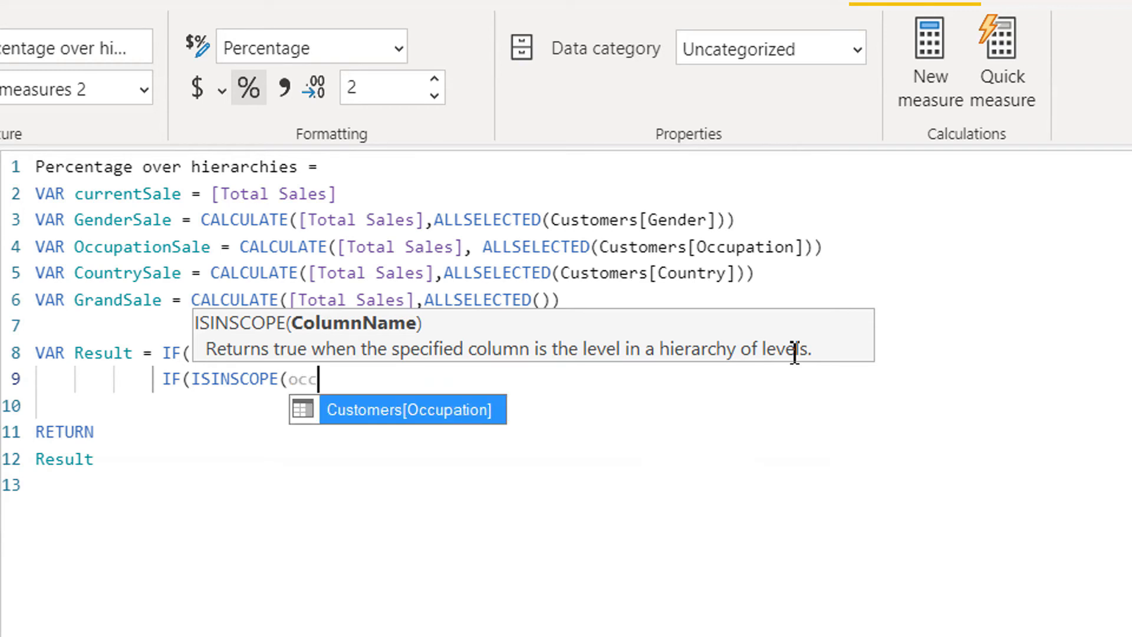
key("Tab")
type(")")
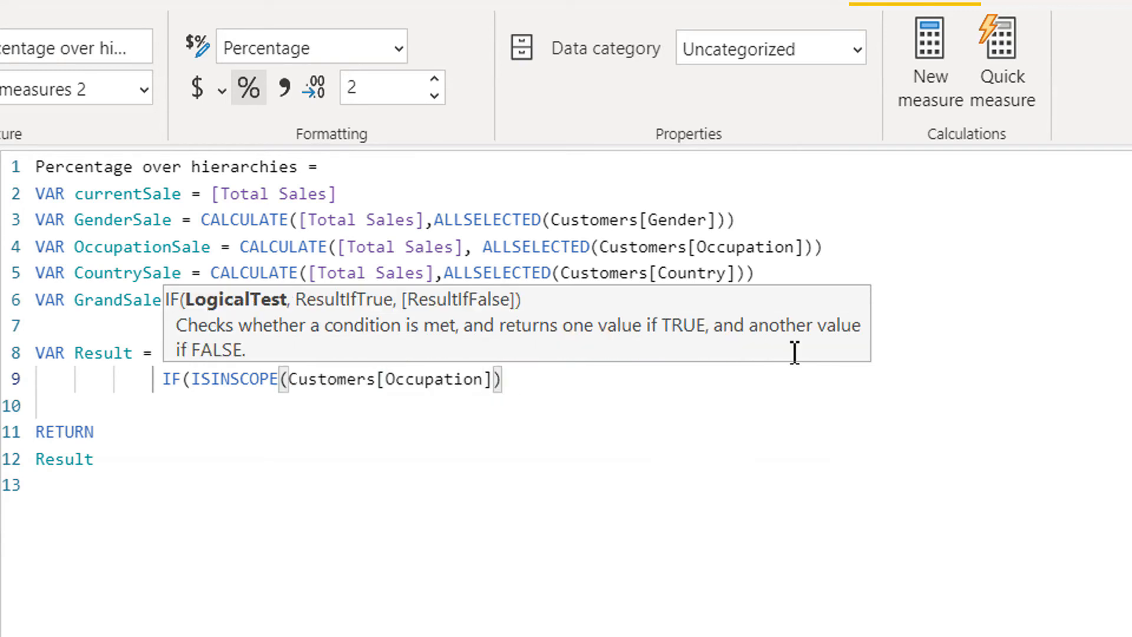
Begin the Occupation IF's true result with a DIVIDE function
type(",div")
key("Tab")
type("curr")
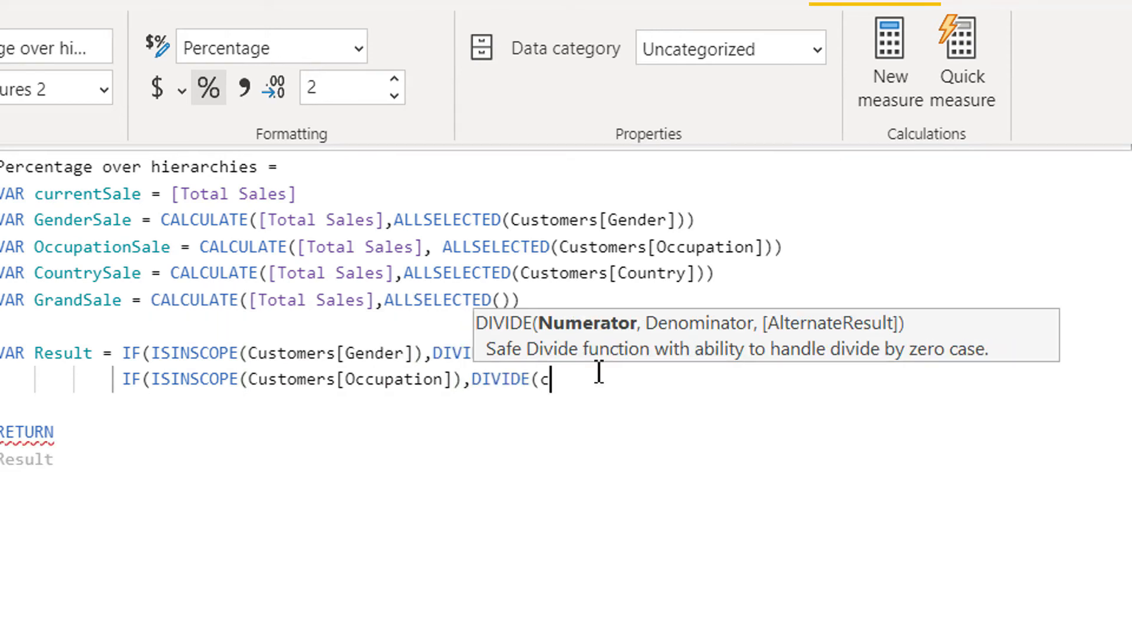
key("Tab")
key("BackSpace")
key("BackSpace")
key("BackSpace")
key("BackSpace")
key("BackSpace")
key("BackSpace")
key("BackSpace")
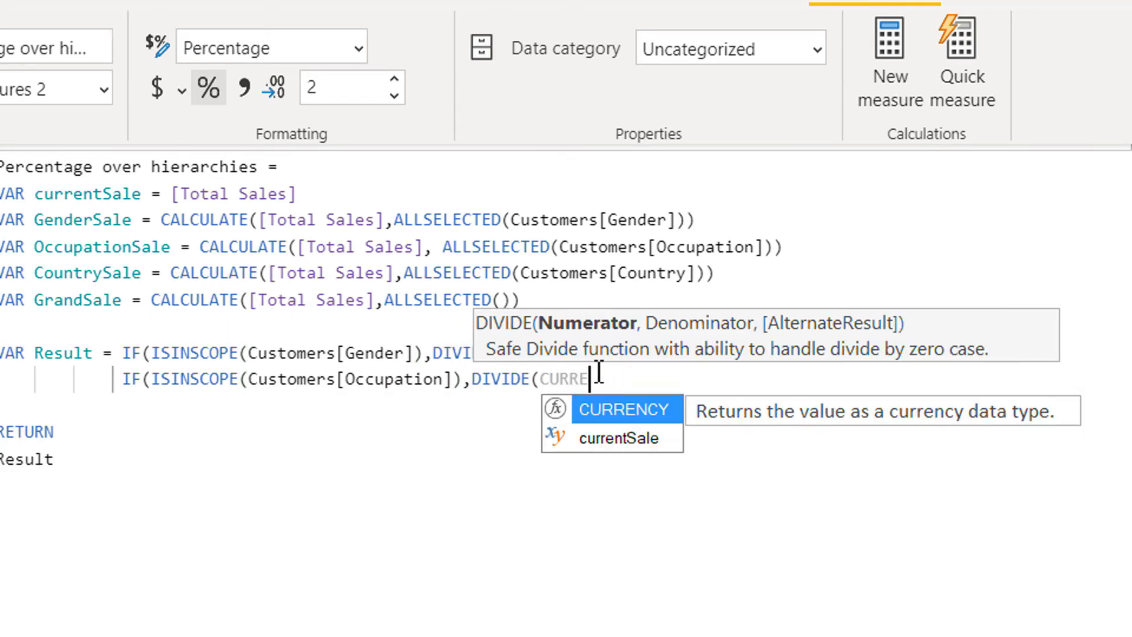
Complete the Occupation result as DIVIDE(currentSale,OccupationSale), followed by a comma and a new line
key("Down")
key("Tab")
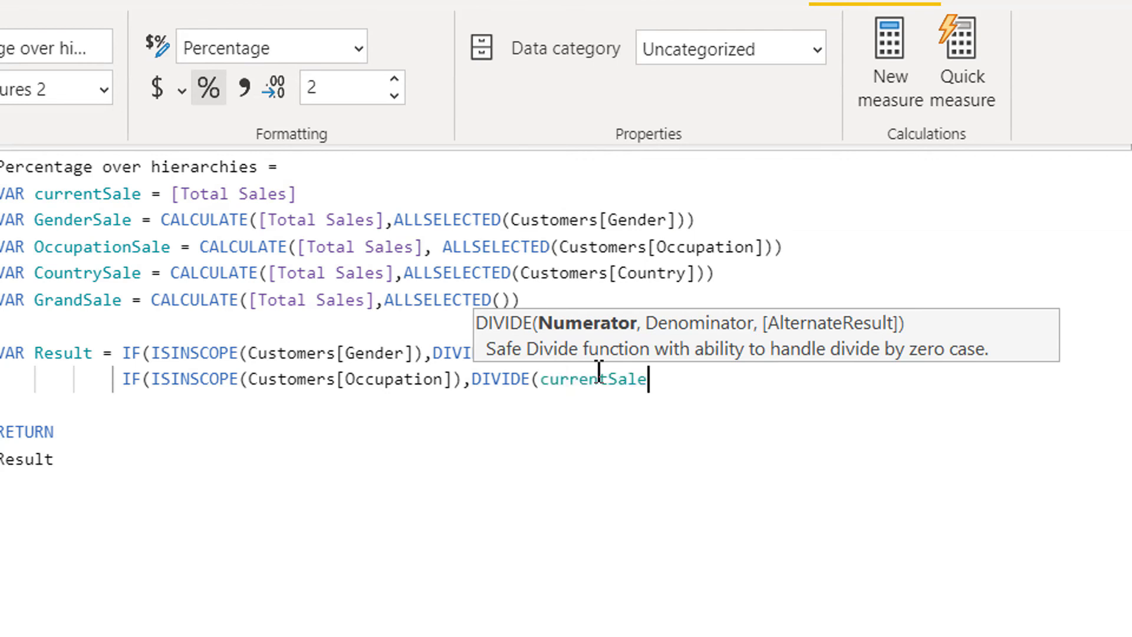
type(",")
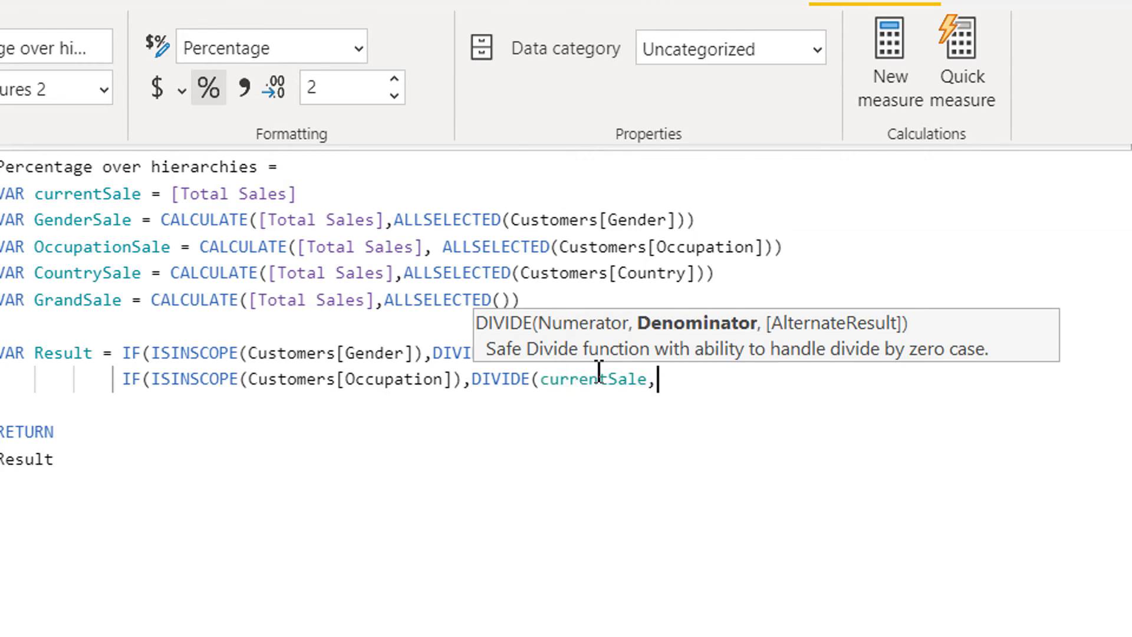
type("occ")
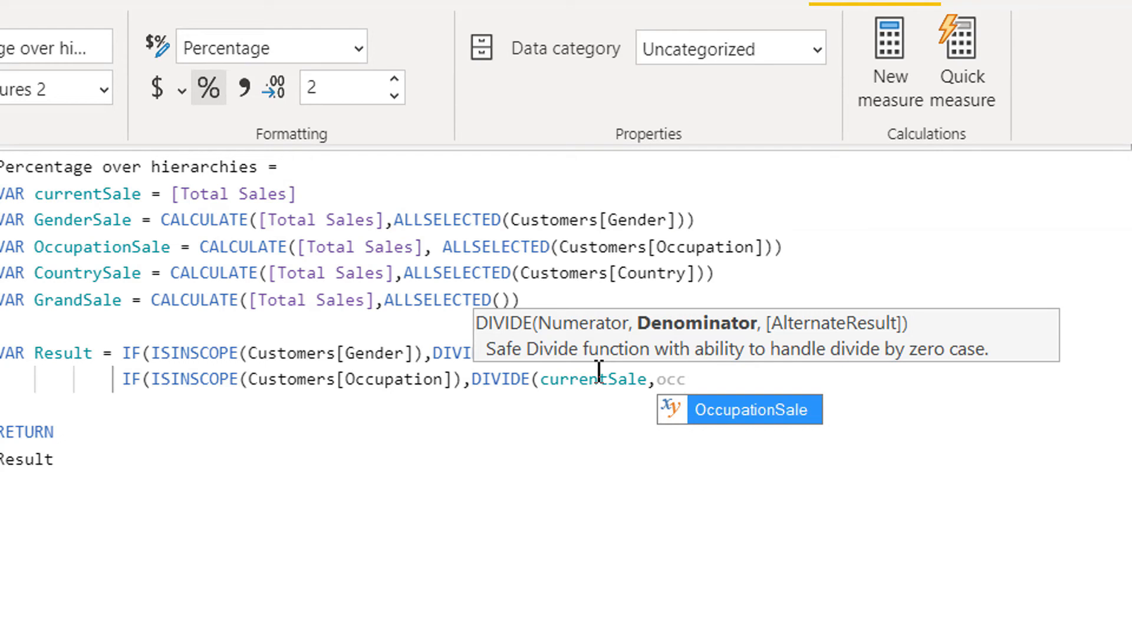
key("Tab")
type("),")
key("Return")
Add another nested IF testing ISINSCOPE(Customers[Country]), with a DIVIDE that takes currentSale as its numerator
type("IF(ISINSCOPE(Customers[Country]),DIVIDE(curr")
key("Down")
key("Tab")
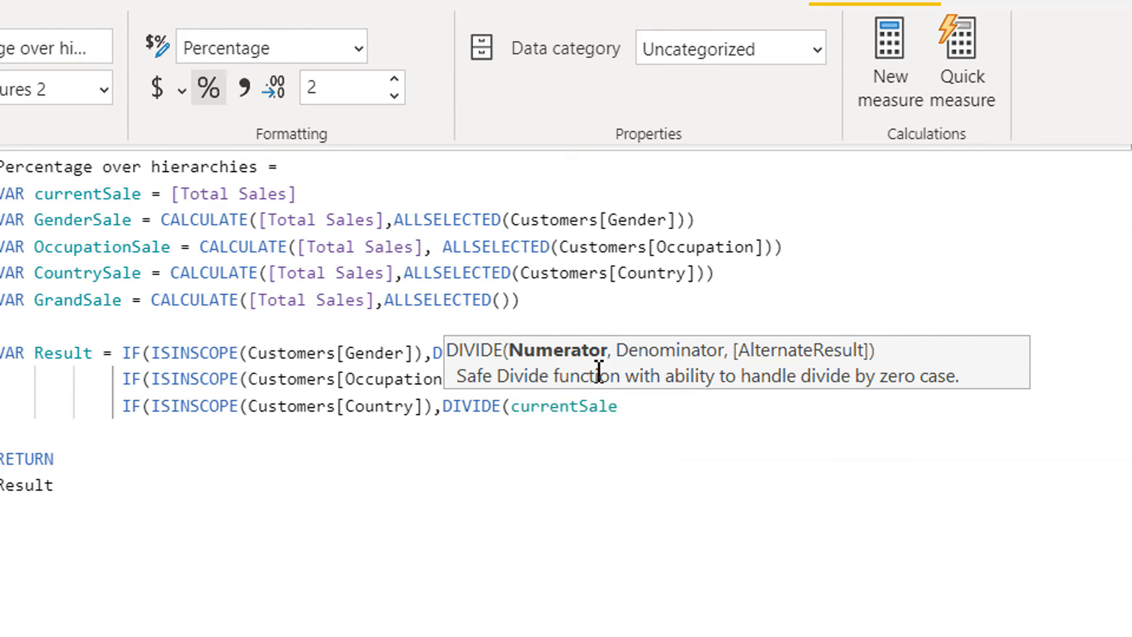
type(",")
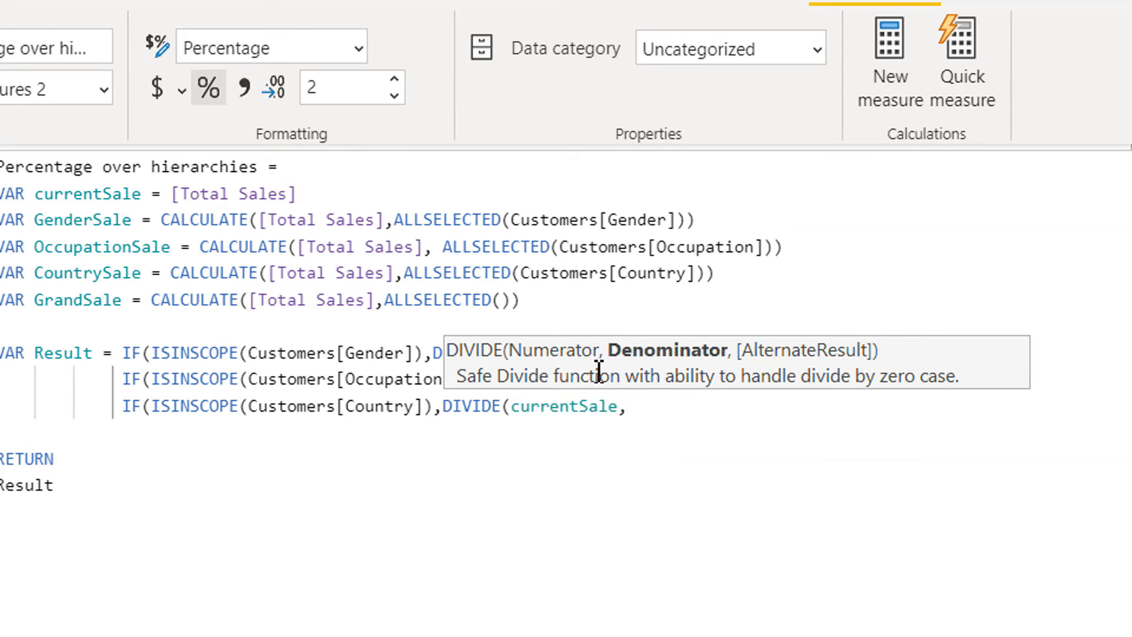
Use the CountrySale variable as the Country DIVIDE's denominator, close it and continue after a comma on a new line
type("coun")
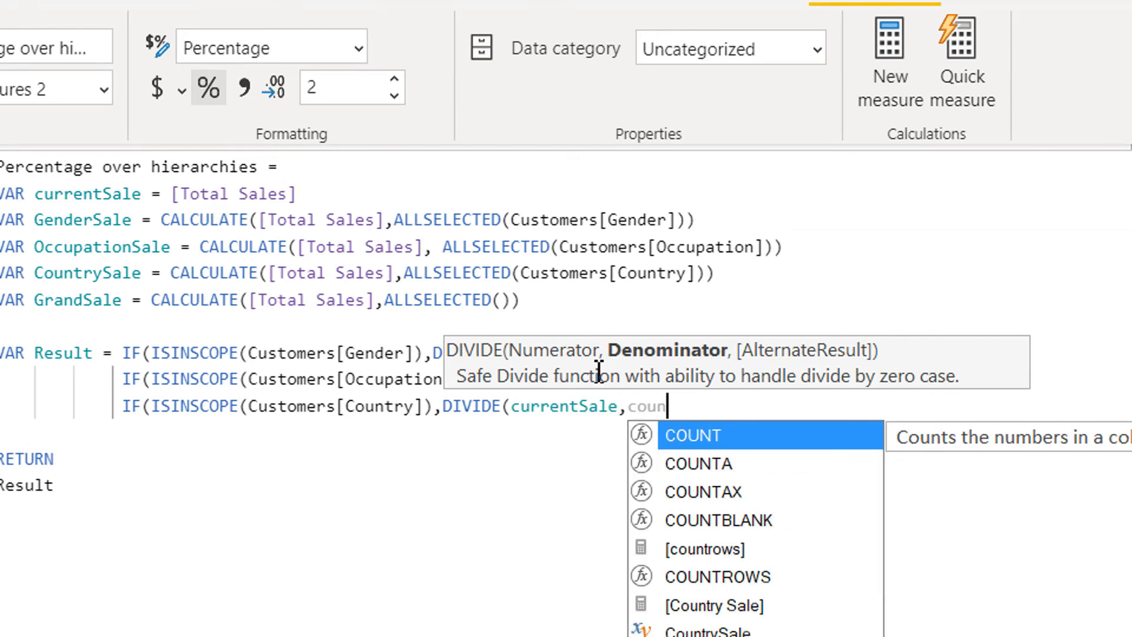
key("Down")
key("Down")
key("Down")
key("Down")
key("Down")
key("Down")
key("Down")
key("Tab")
type("),")
key("Return")
Start a DIVIDE function as the false result of the Country IF
type("c")
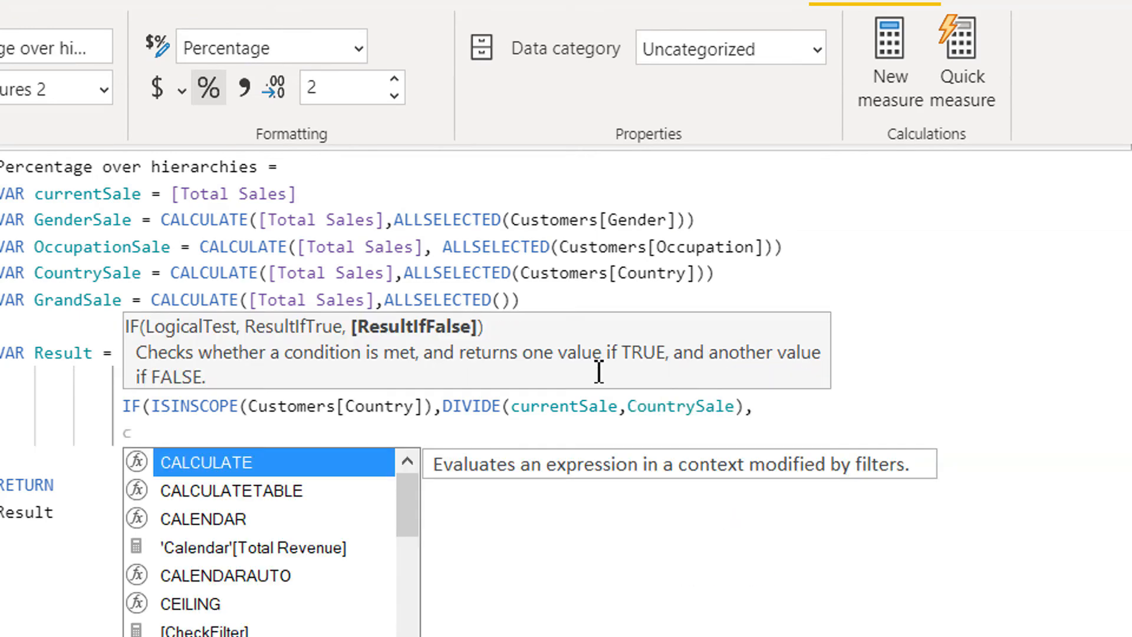
key("BackSpace")
type("div")
key("Tab")
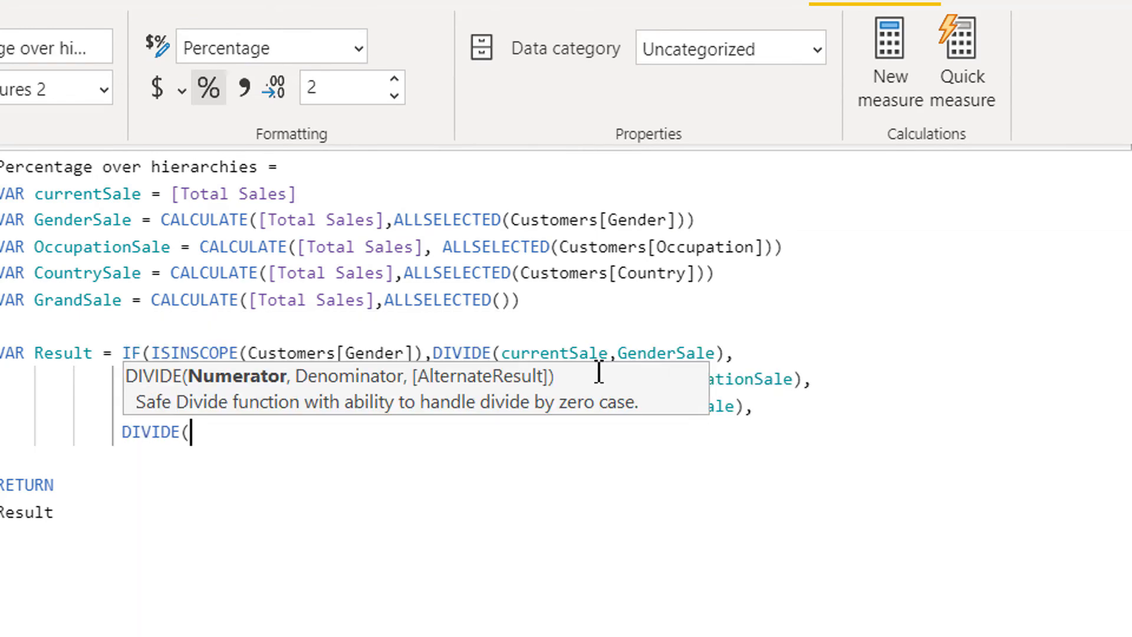
type("cu")
key("Down")
key("Down")
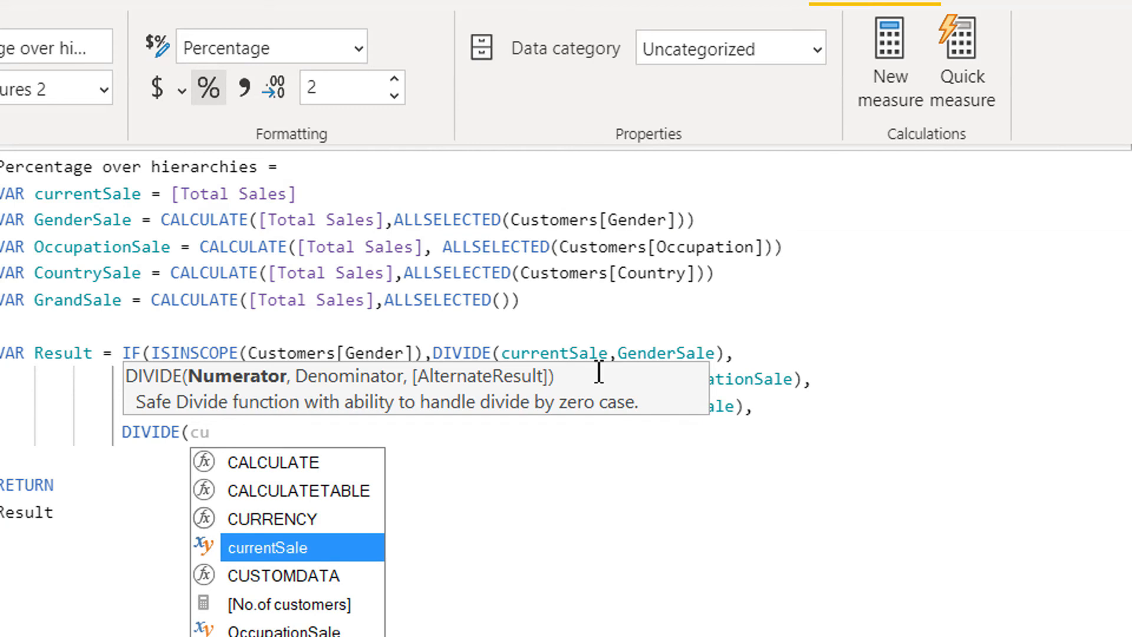
key("Tab")
key("BackSpace")
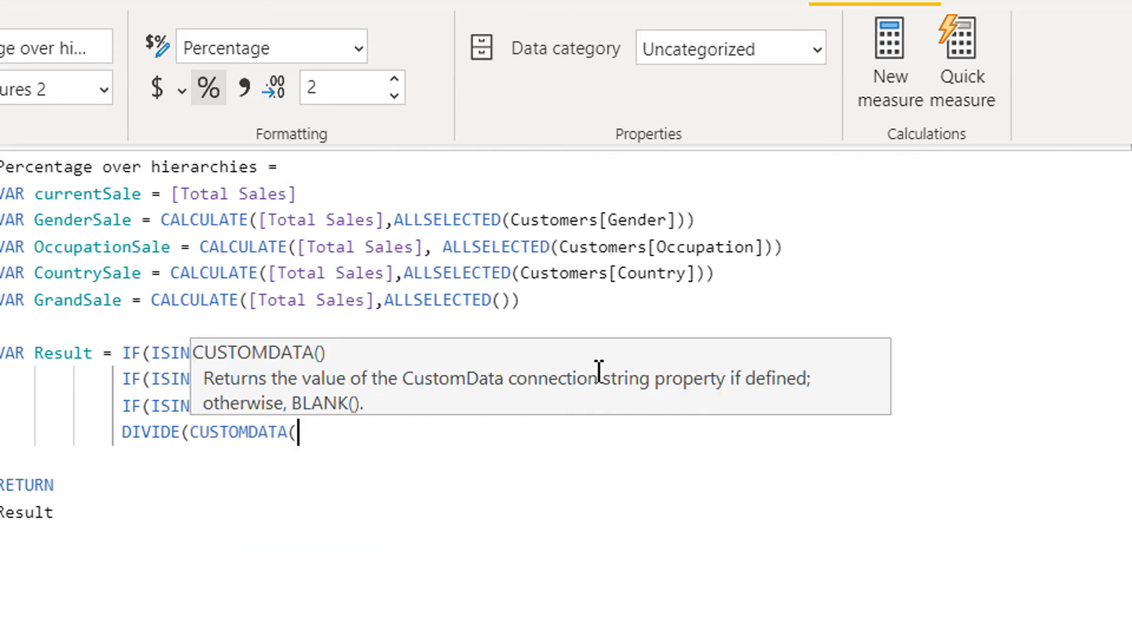
key("BackSpace")
key("BackSpace")
key("BackSpace")
key("BackSpace")
key("BackSpace")
key("BackSpace")
key("BackSpace")
key("BackSpace")
key("BackSpace")
key("BackSpace")
key("BackSpace")
Complete the last result as DIVIDE(currentSale,GrandSale) and close all the nested IFs with matching parentheses
type("curr")
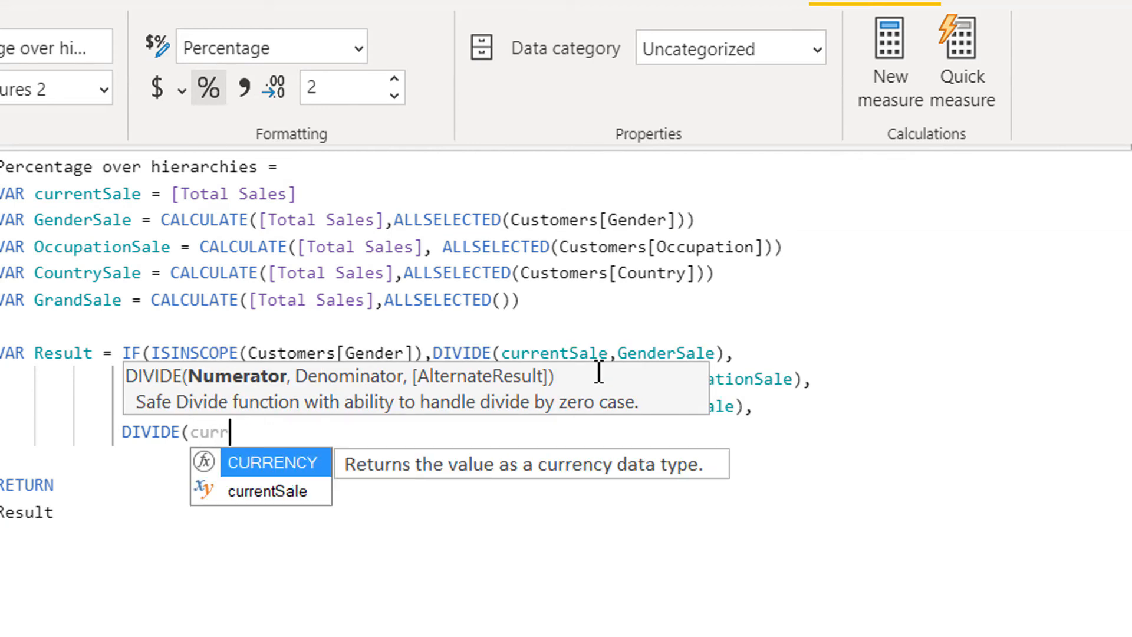
key("Down")
key("Tab")
type(",gr")
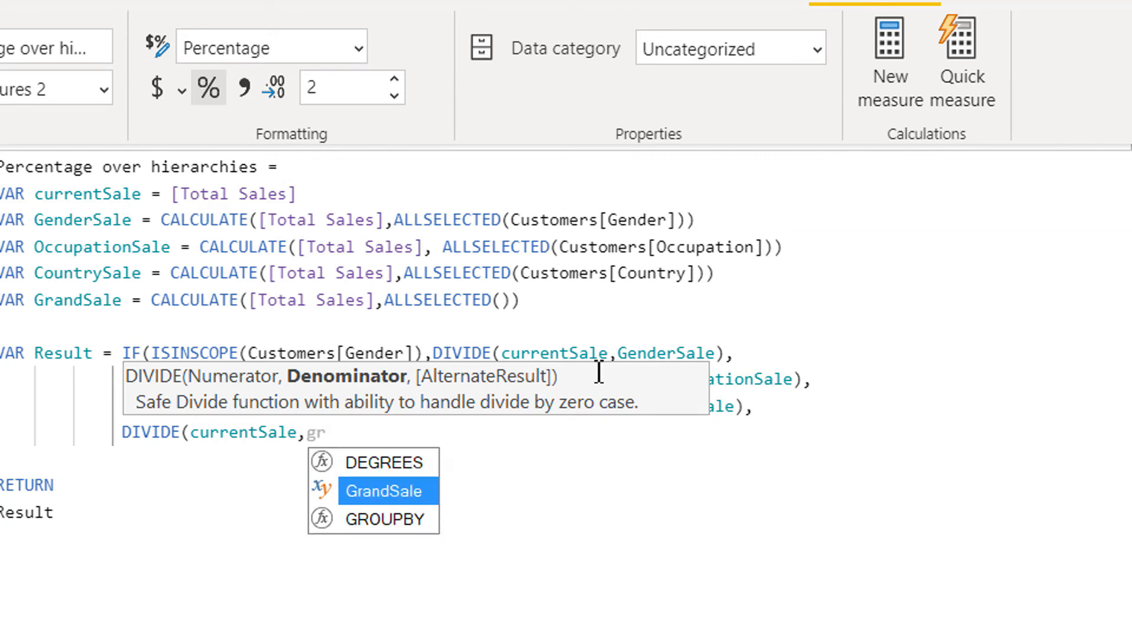
key("Tab")
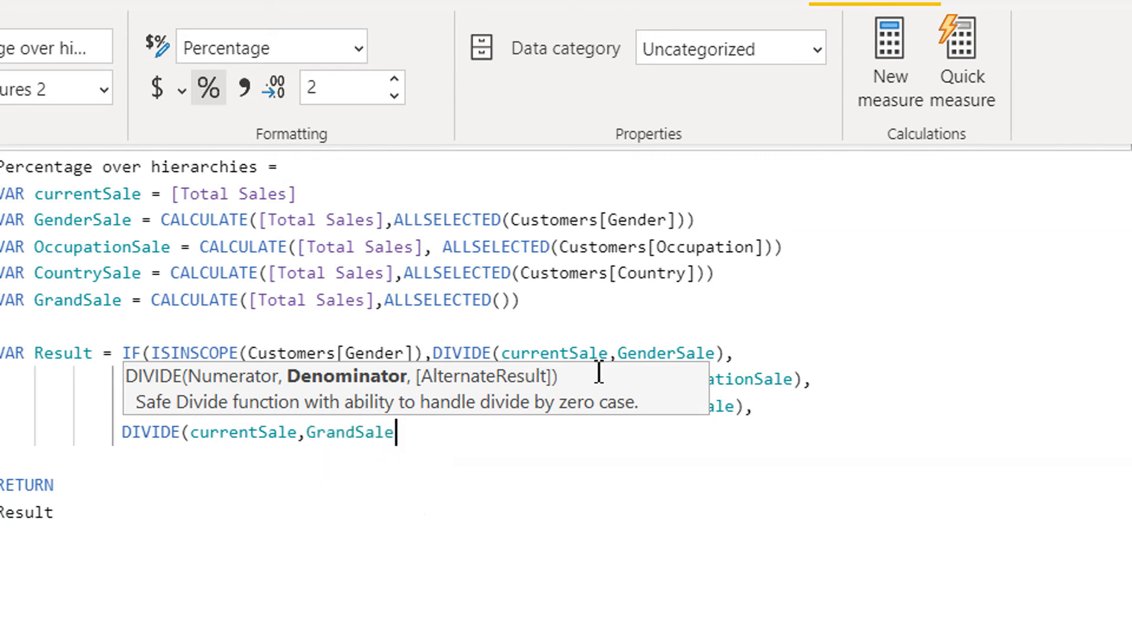
type(")))))")
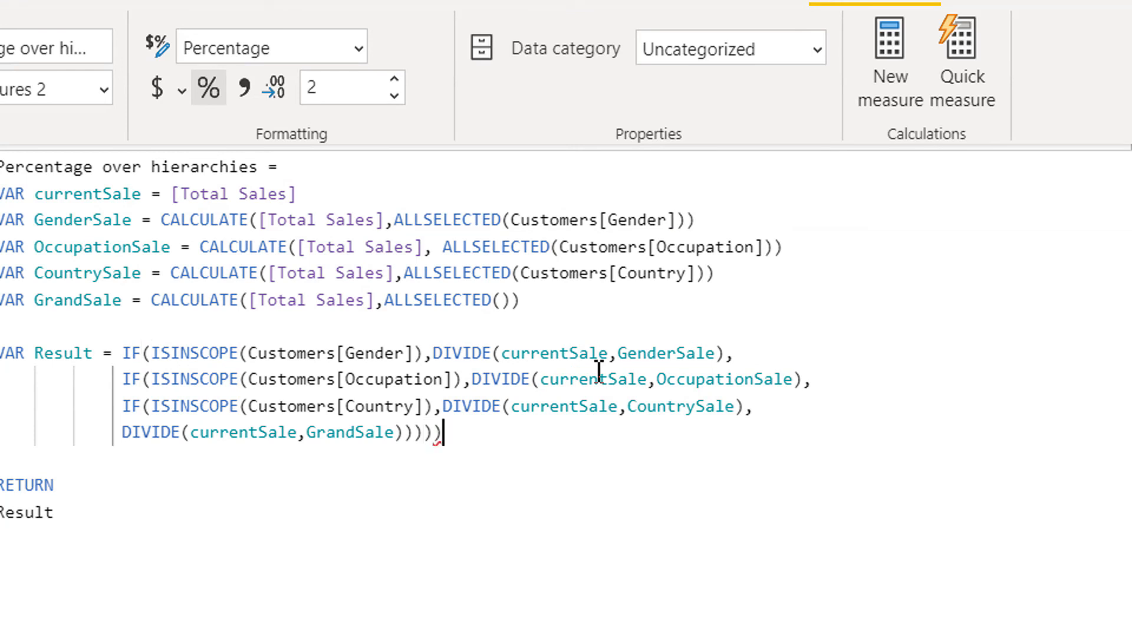
key("BackSpace")
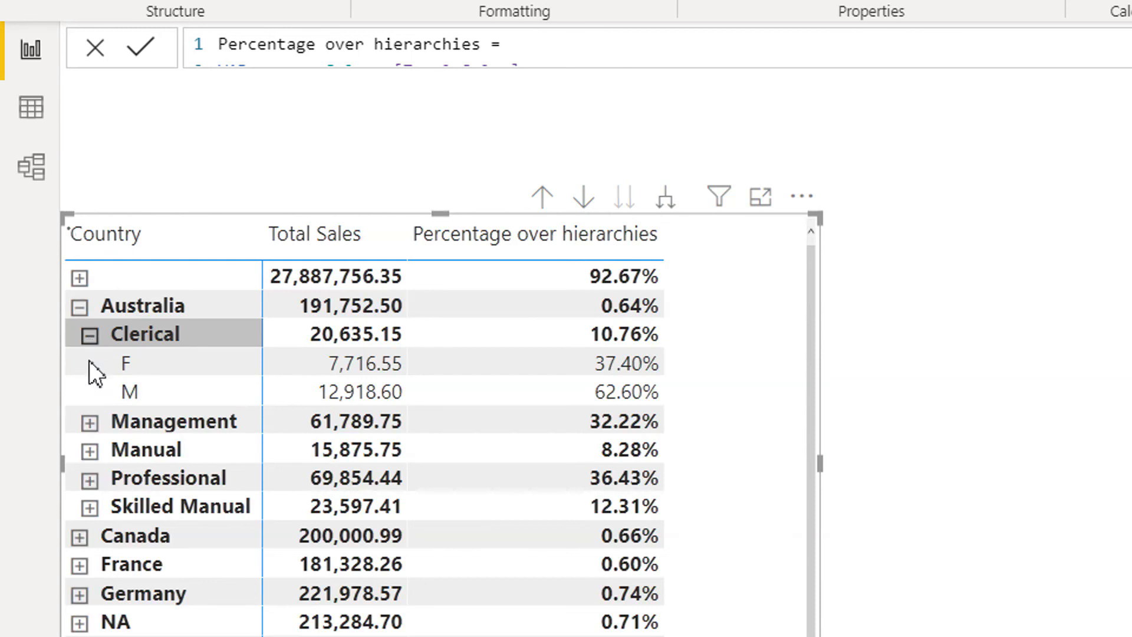
Collapse Clerical and Australia in the matrix to review the percentages at the occupation and country levels
left_click(90, 337)
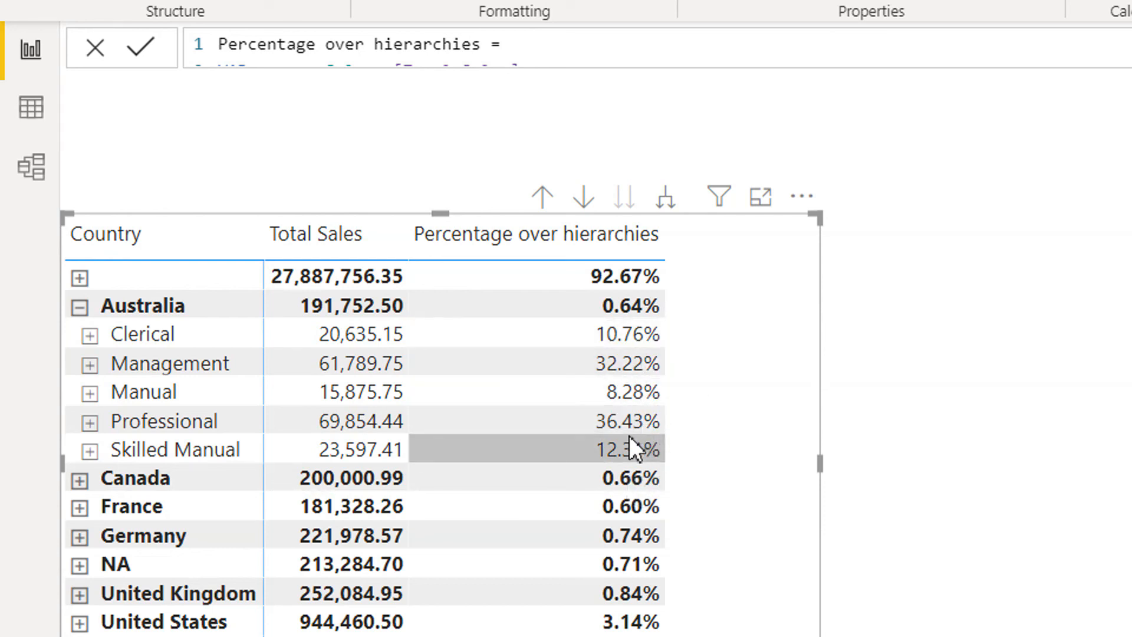
left_click(80, 310)
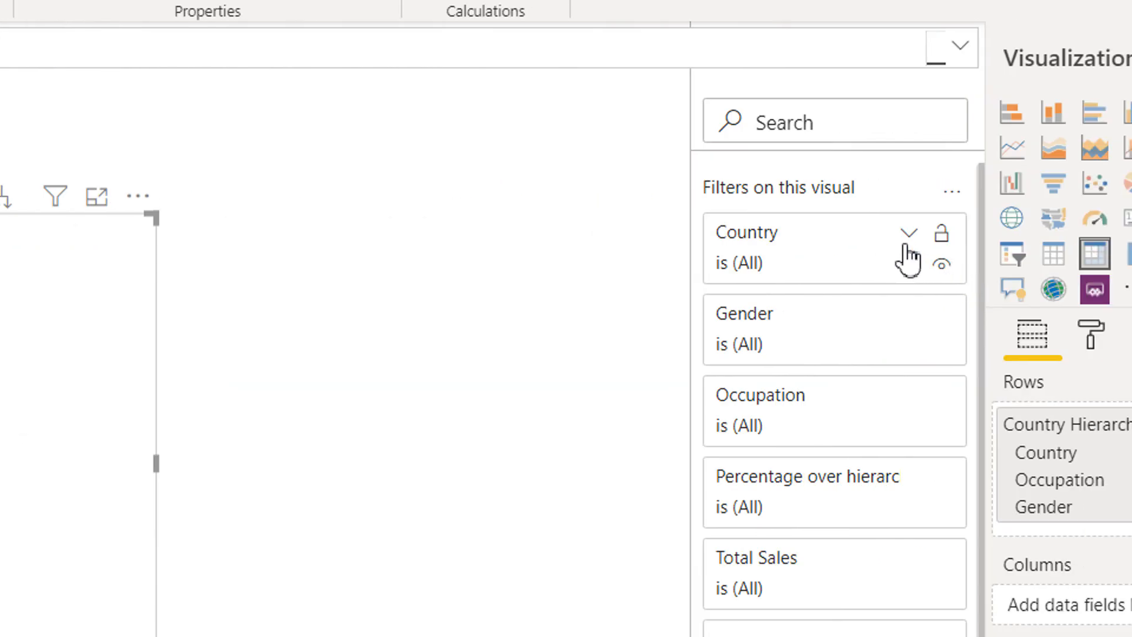
Apply an advanced filter on Country to the matrix that shows items when the value is not blank
left_click(910, 236)
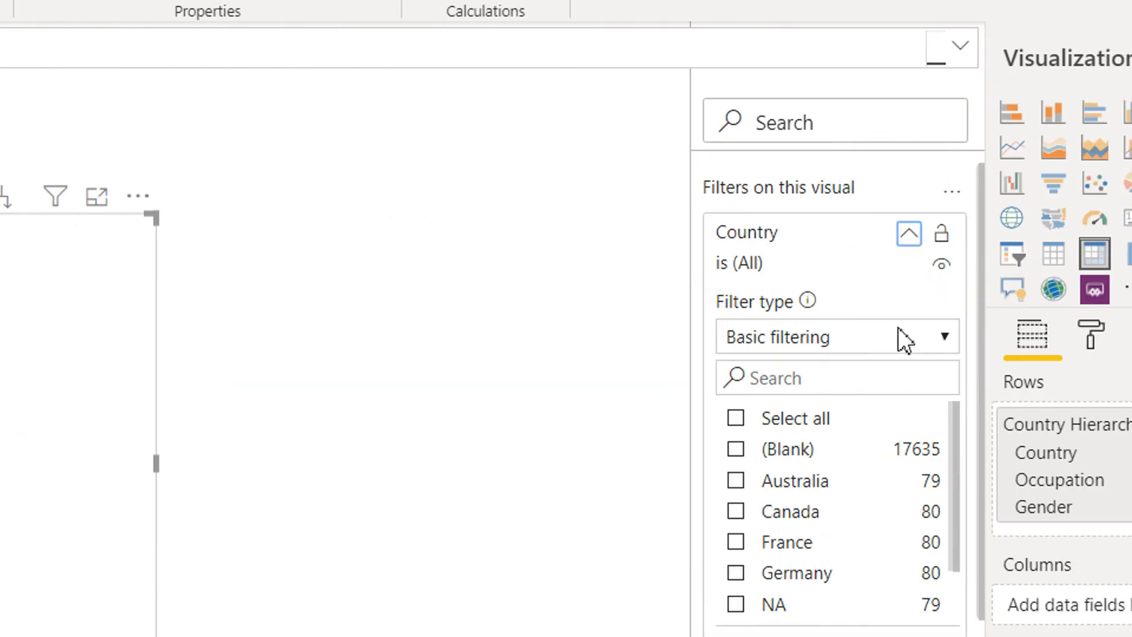
left_click(901, 327)
left_click(845, 368)
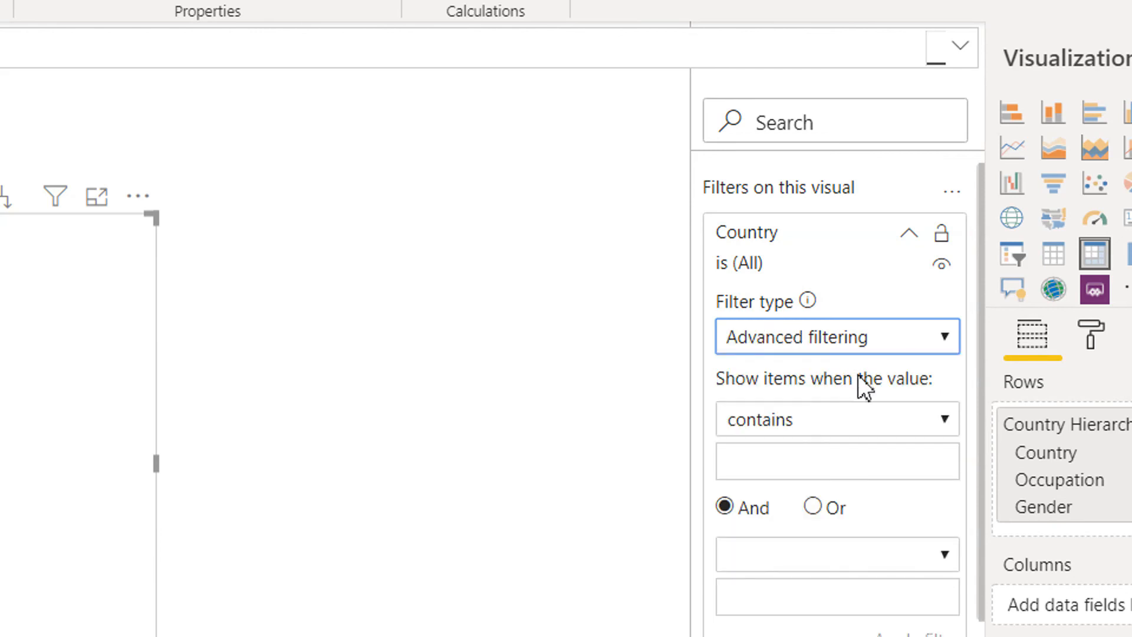
left_click(934, 426)
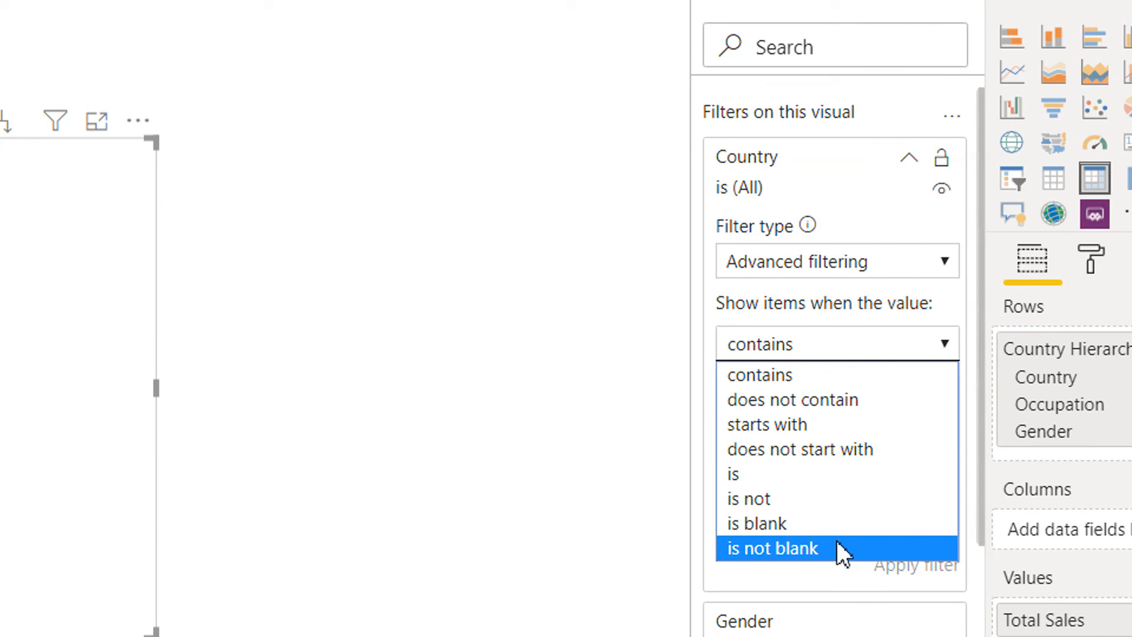
left_click(838, 554)
left_click(915, 553)
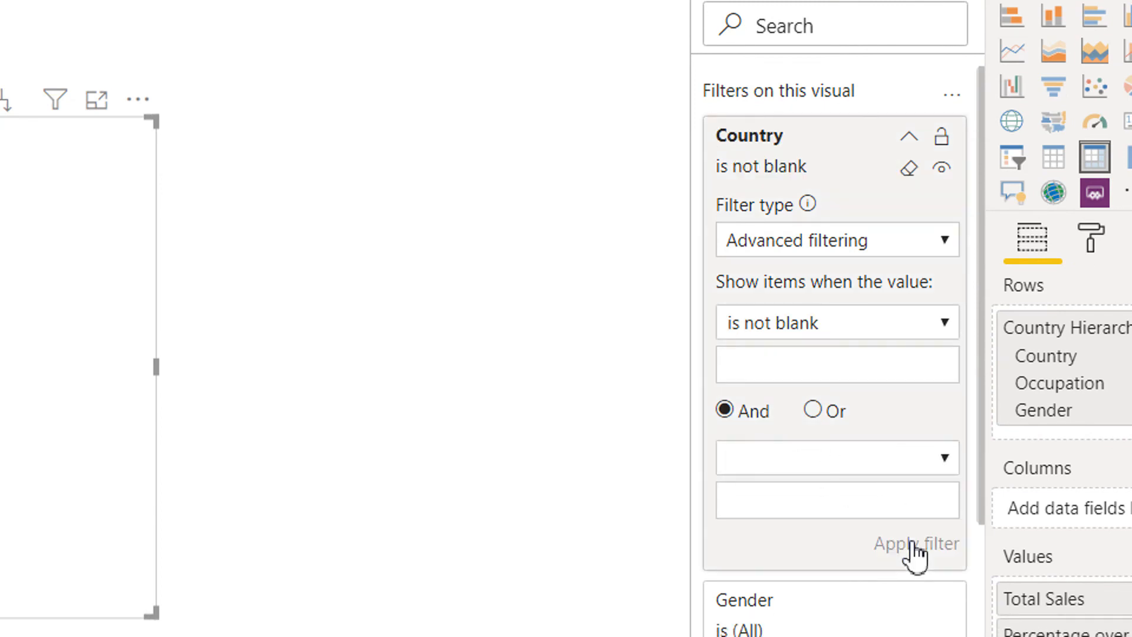